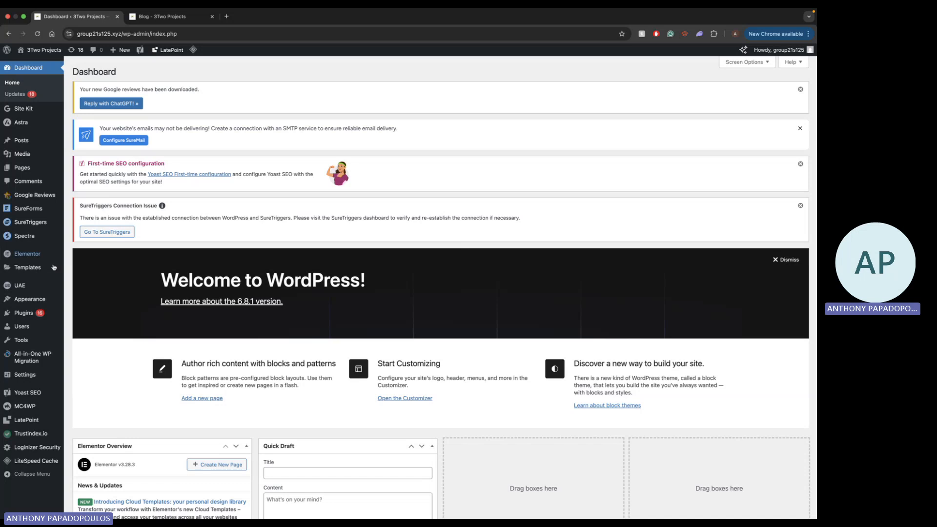
Step: Open the existing Contact Form for editing from the SureForms list of all forms
{"action": "mouse_move", "coordinate": [35, 211]}
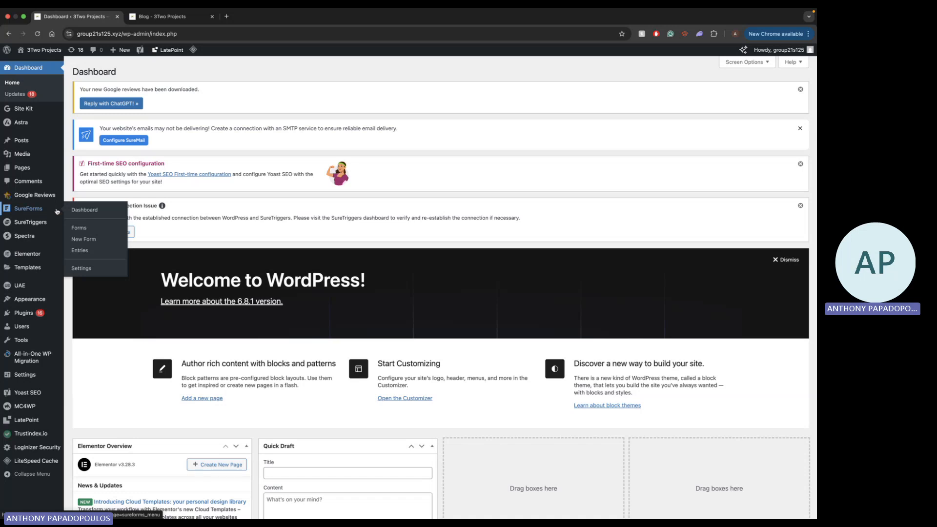
{"action": "left_click", "coordinate": [77, 210]}
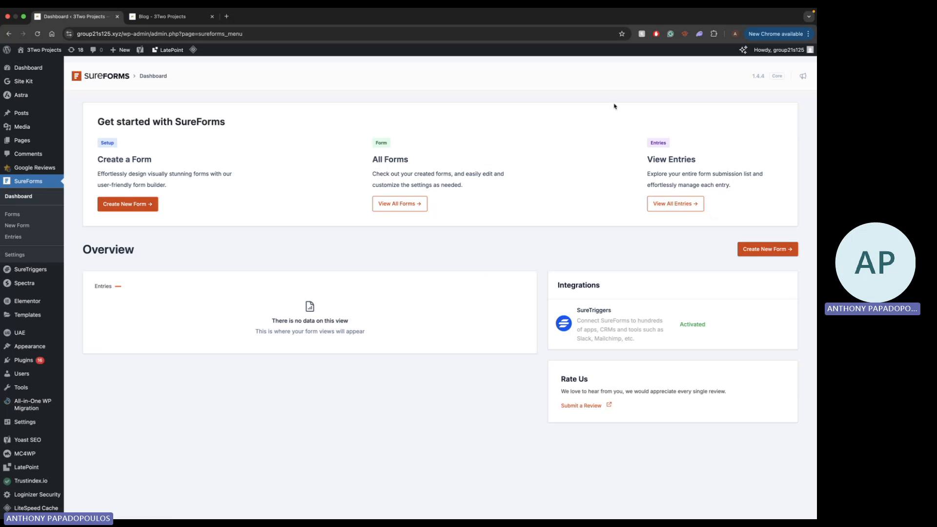
{"action": "left_click", "coordinate": [399, 204]}
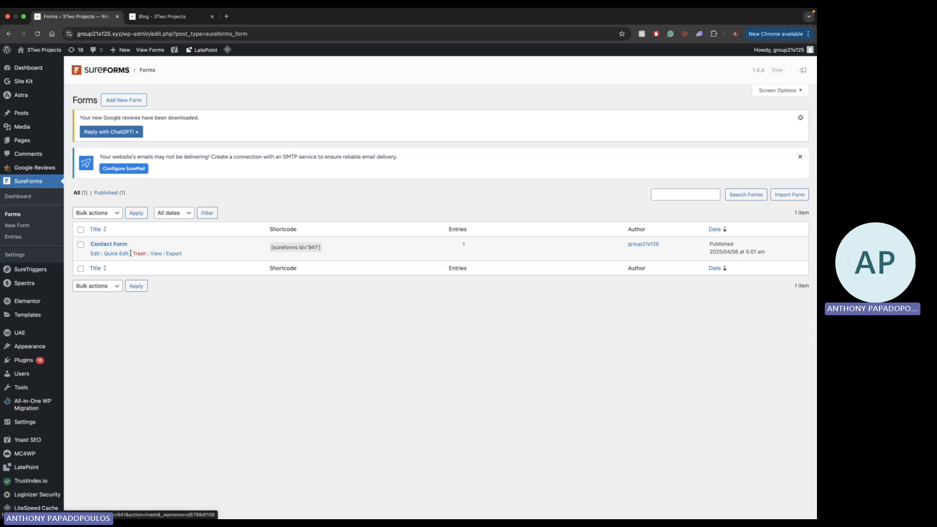
{"action": "left_click", "coordinate": [94, 254]}
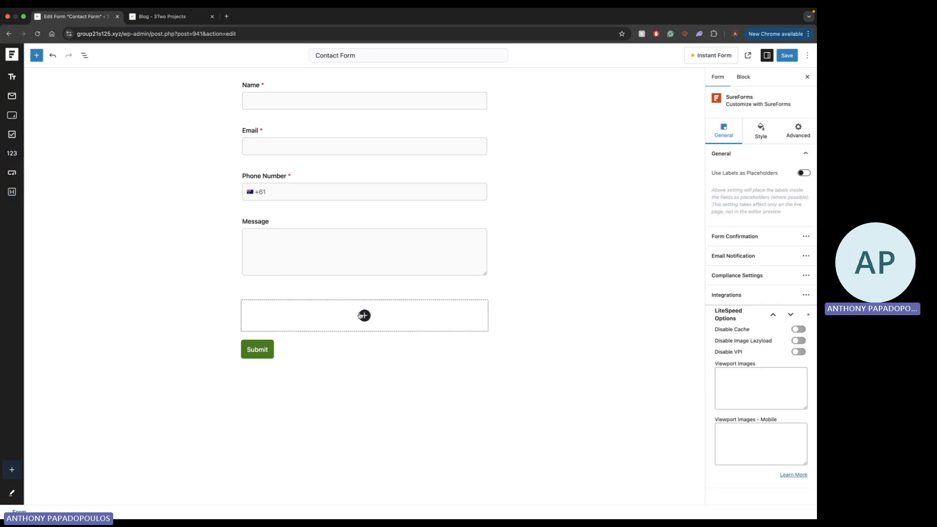
Step: Browse all the field blocks that can be added to the Contact Form, then close the block library
{"action": "left_click", "coordinate": [363, 315]}
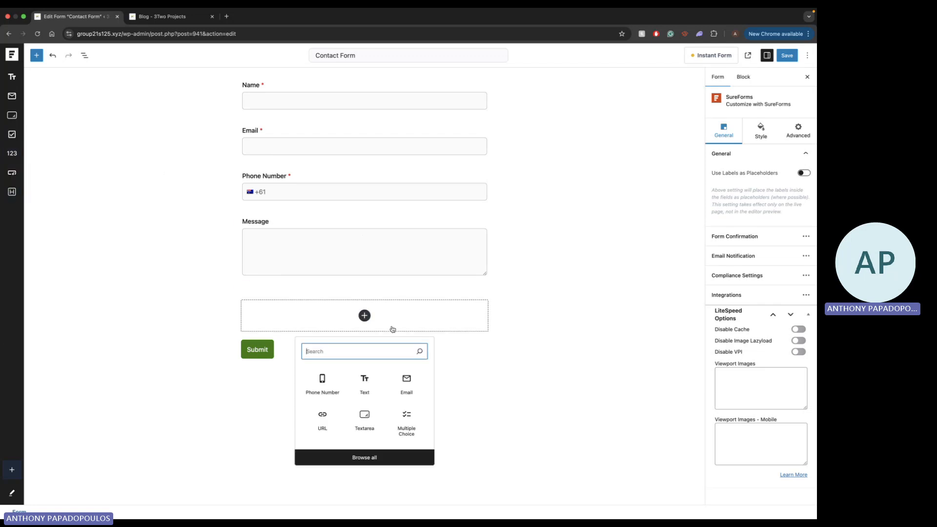
{"action": "left_click", "coordinate": [364, 456]}
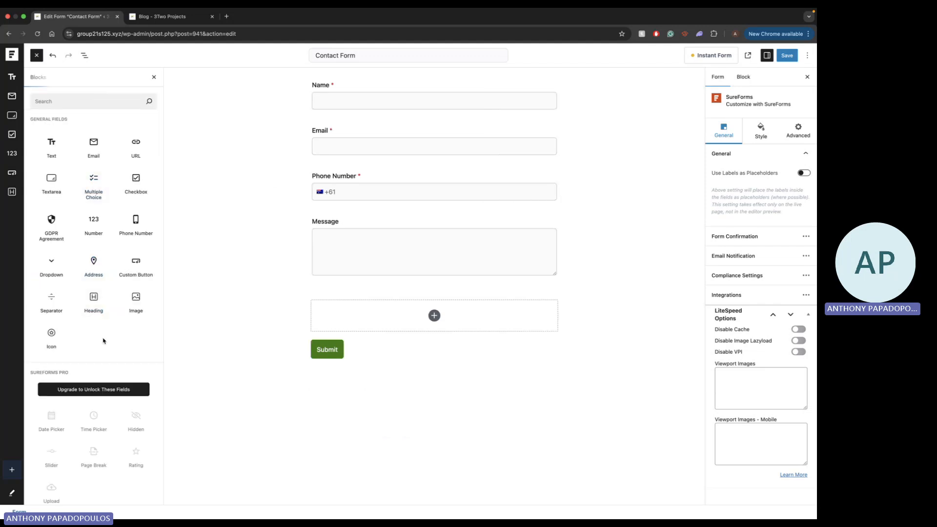
{"action": "scroll", "coordinate": [103, 341], "scroll_direction": "down", "scroll_amount": 1}
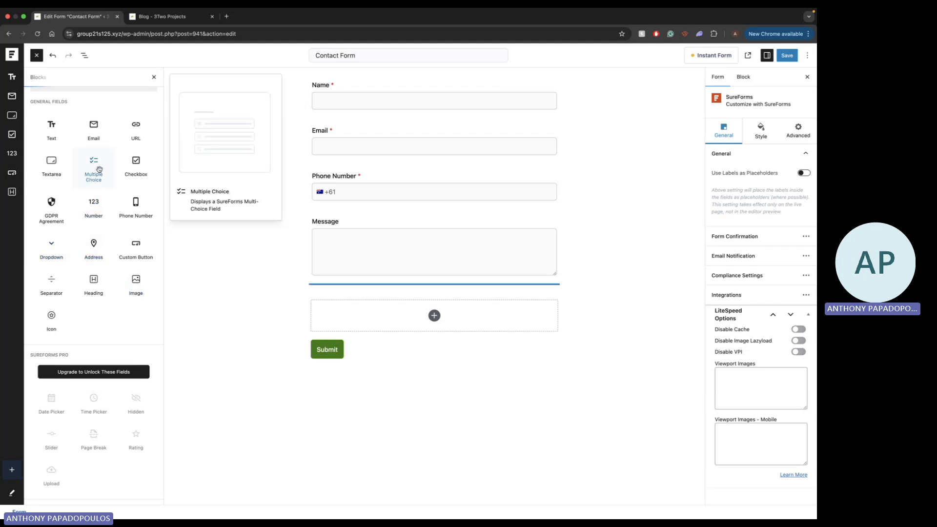
{"action": "scroll", "coordinate": [94, 187], "scroll_direction": "up", "scroll_amount": 1}
{"action": "scroll", "coordinate": [95, 185], "scroll_direction": "up", "scroll_amount": 2}
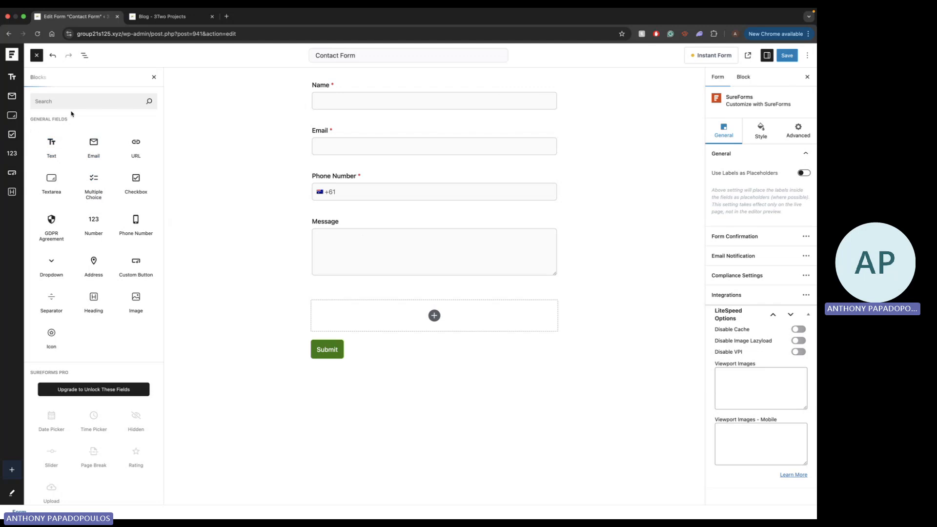
{"action": "left_click", "coordinate": [154, 76]}
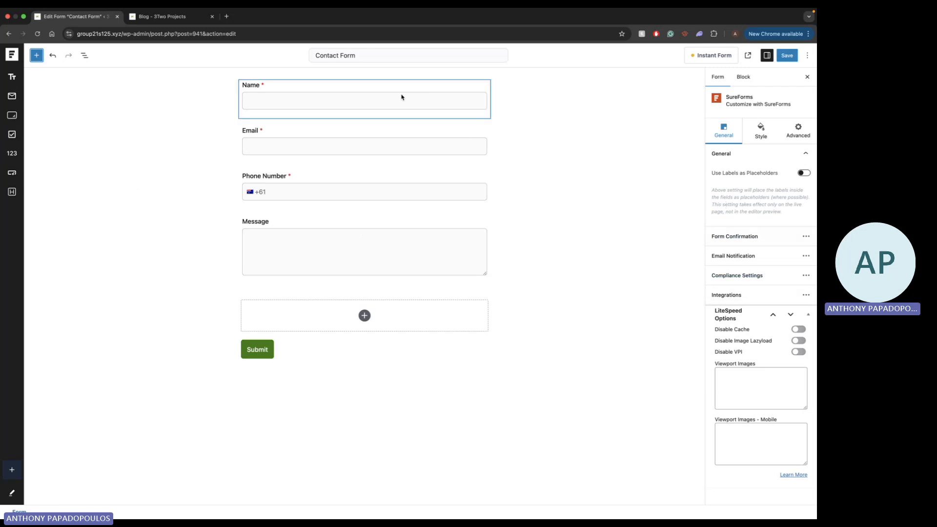
Step: Examine the block settings of the Name and Email fields
{"action": "left_click", "coordinate": [373, 114]}
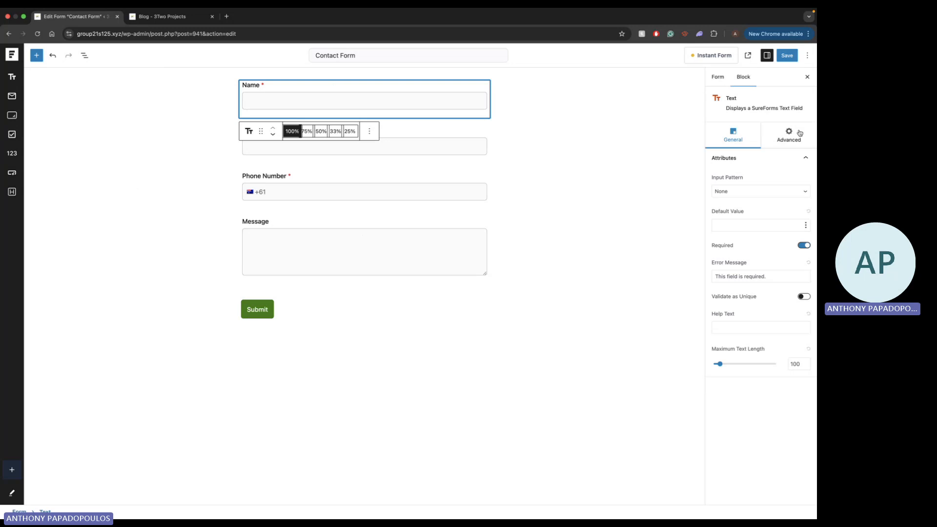
{"action": "left_click", "coordinate": [466, 157]}
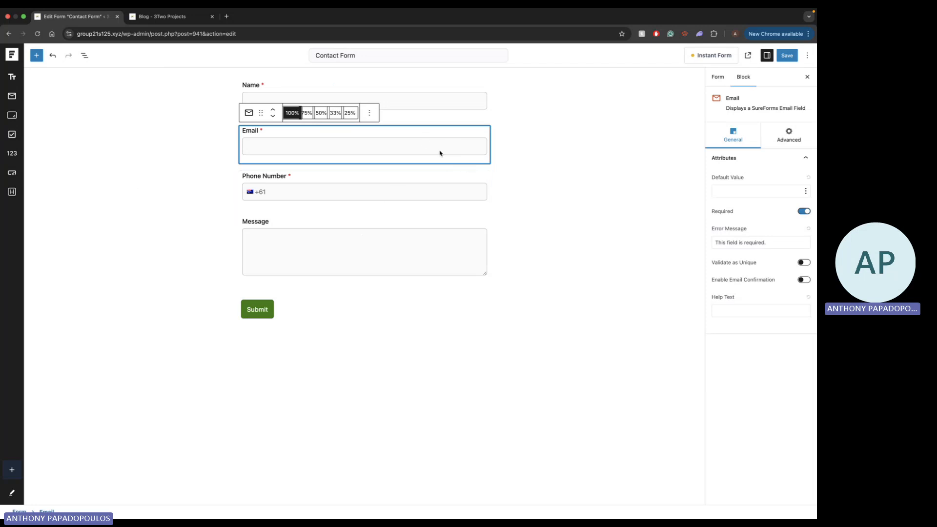
Step: Try the Message field's required setting on and off, leaving it optional
{"action": "left_click", "coordinate": [436, 262]}
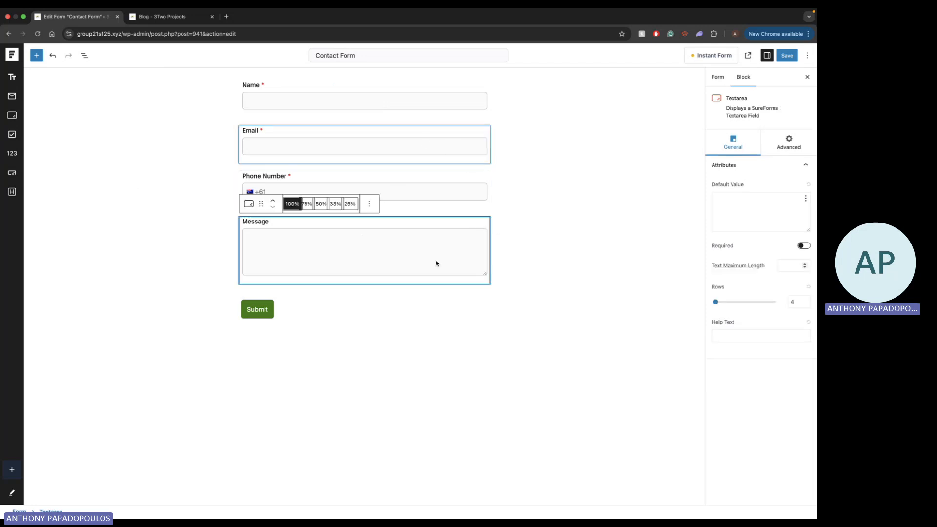
{"action": "left_click", "coordinate": [803, 246]}
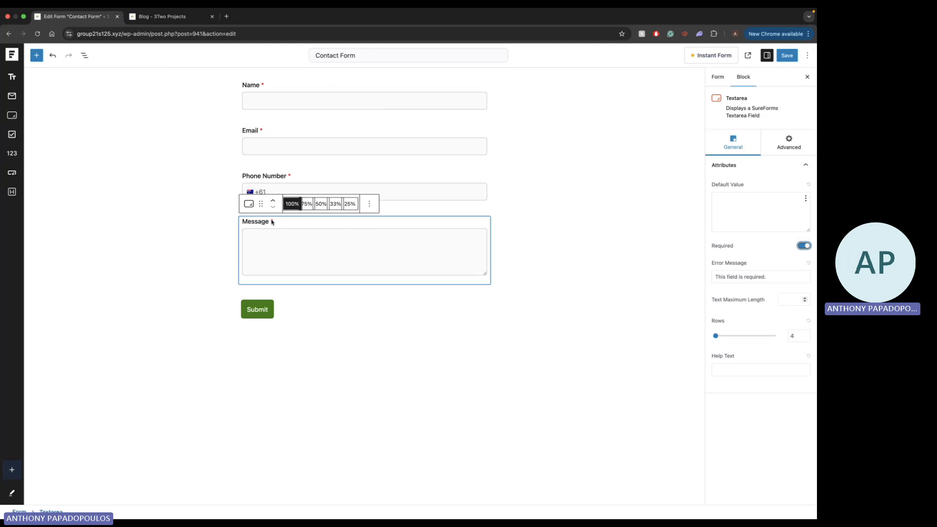
{"action": "left_click", "coordinate": [806, 246]}
{"action": "left_click", "coordinate": [807, 246]}
{"action": "left_click", "coordinate": [804, 246]}
Step: Examine the Phone Number field's error message and settings, and review the Name and Email fields again
{"action": "left_click", "coordinate": [432, 195]}
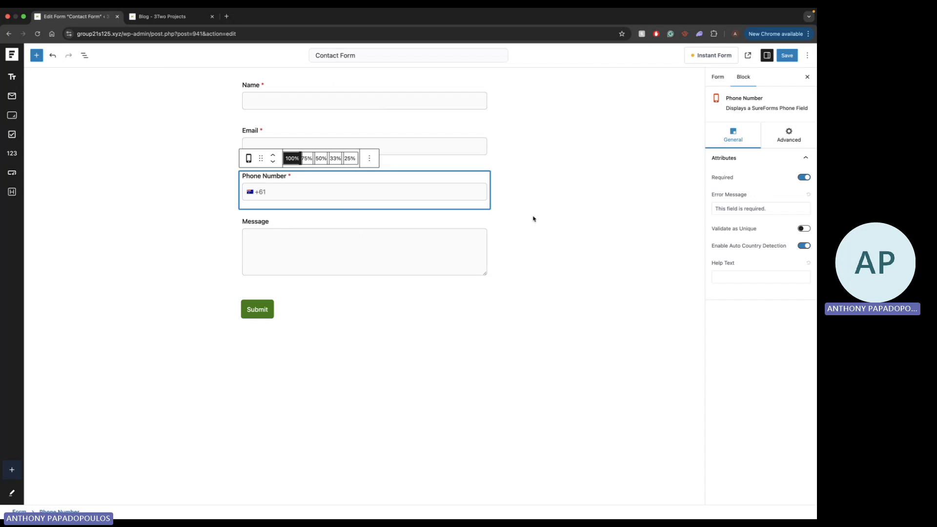
{"action": "left_click_drag", "start_coordinate": [792, 209], "coordinate": [700, 207]}
{"action": "left_click", "coordinate": [769, 210]}
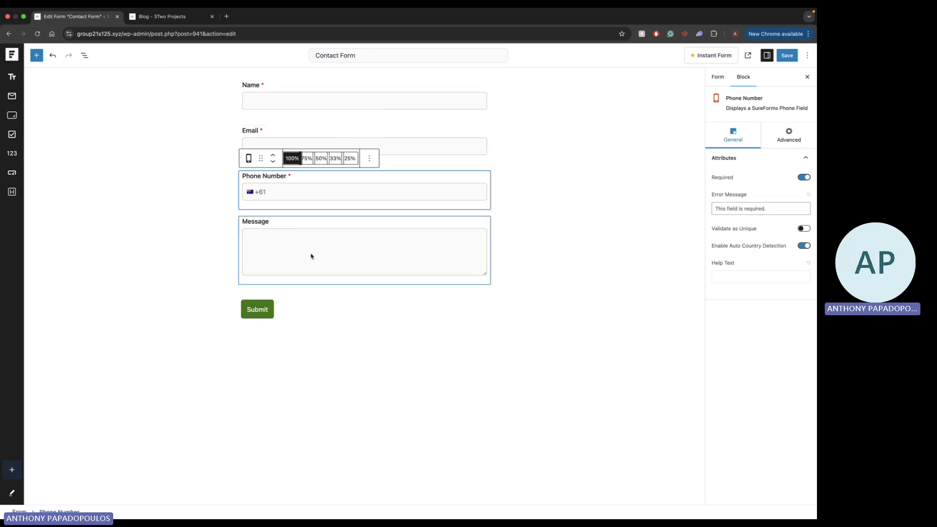
{"action": "left_click", "coordinate": [287, 100]}
{"action": "left_click", "coordinate": [276, 145]}
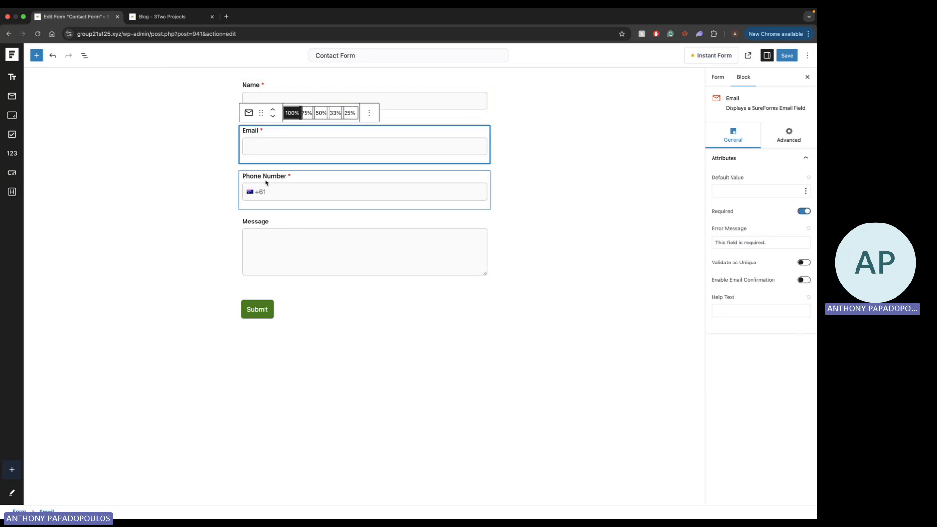
{"action": "left_click", "coordinate": [264, 188]}
Step: Leave the Contact Form editor without saving and start a new form built from scratch
{"action": "key", "text": "super+r"}
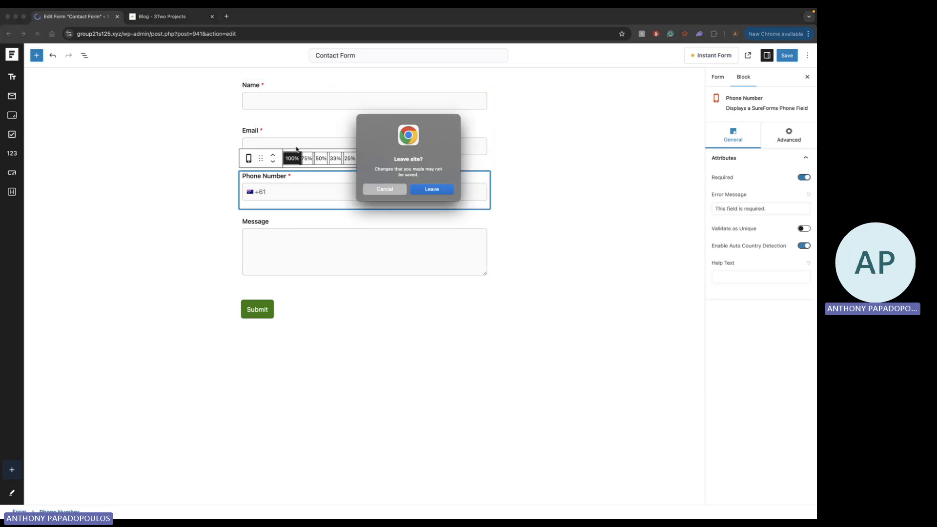
{"action": "left_click", "coordinate": [450, 191]}
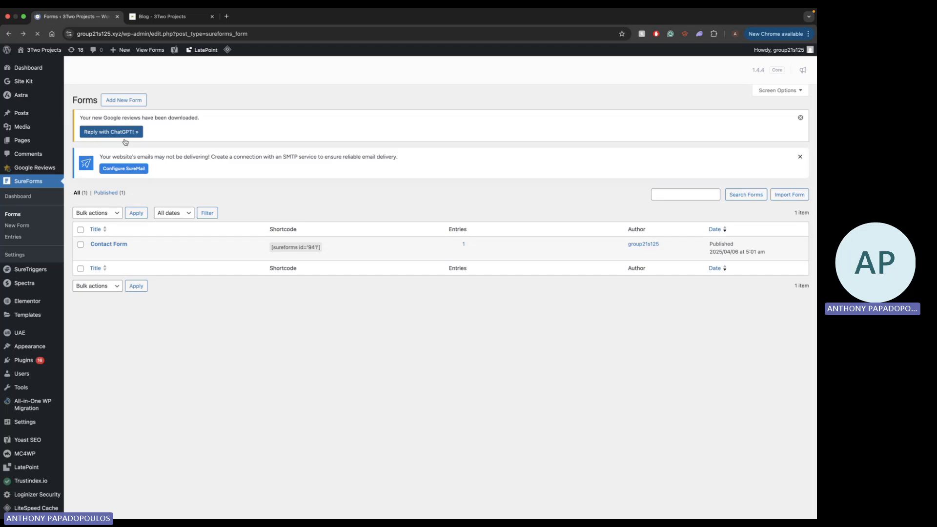
{"action": "left_click", "coordinate": [124, 101]}
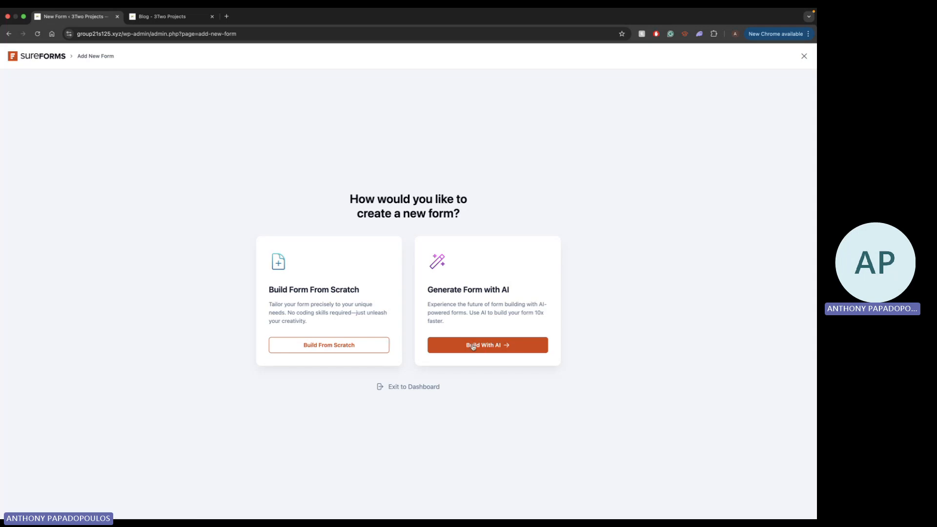
{"action": "left_click", "coordinate": [351, 343]}
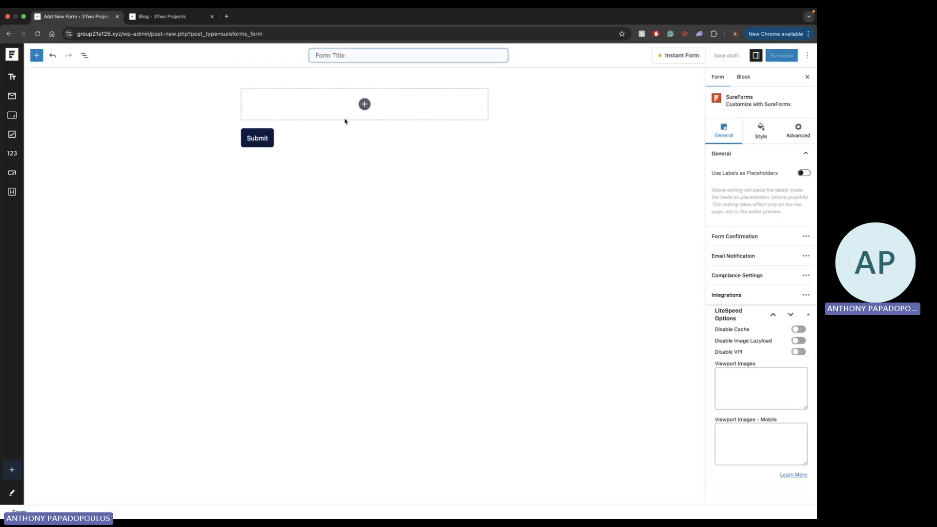
Step: Add a text field to the blank form, label it "Name" and make it required
{"action": "left_click_drag", "start_coordinate": [11, 74], "coordinate": [371, 110]}
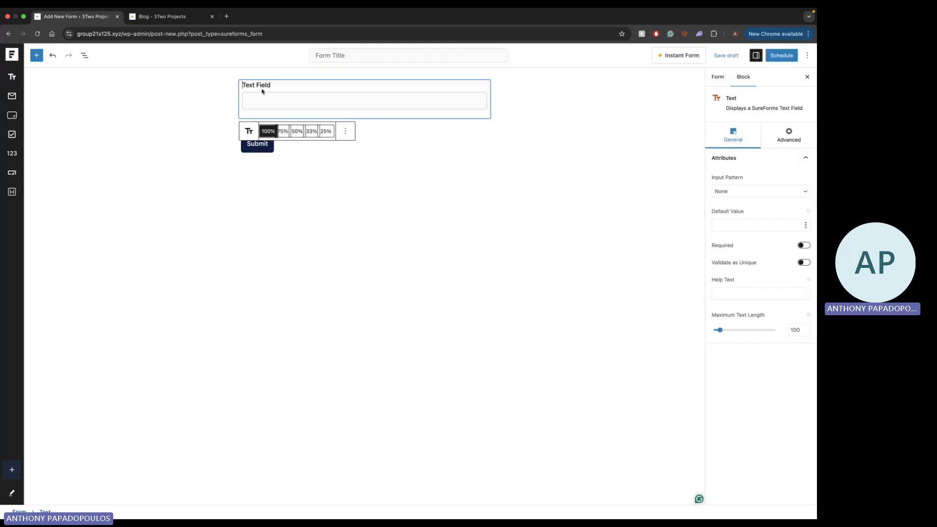
{"action": "triple_click", "coordinate": [260, 87]}
{"action": "type", "text": "Te"}
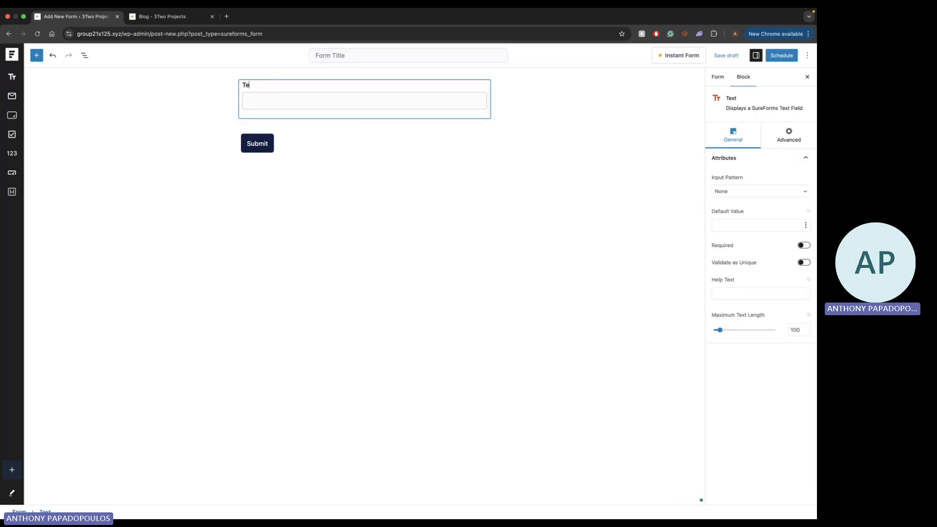
{"action": "key", "text": "BackSpace"}
{"action": "type", "text": "Nae"}
{"action": "left_click", "coordinate": [804, 245]}
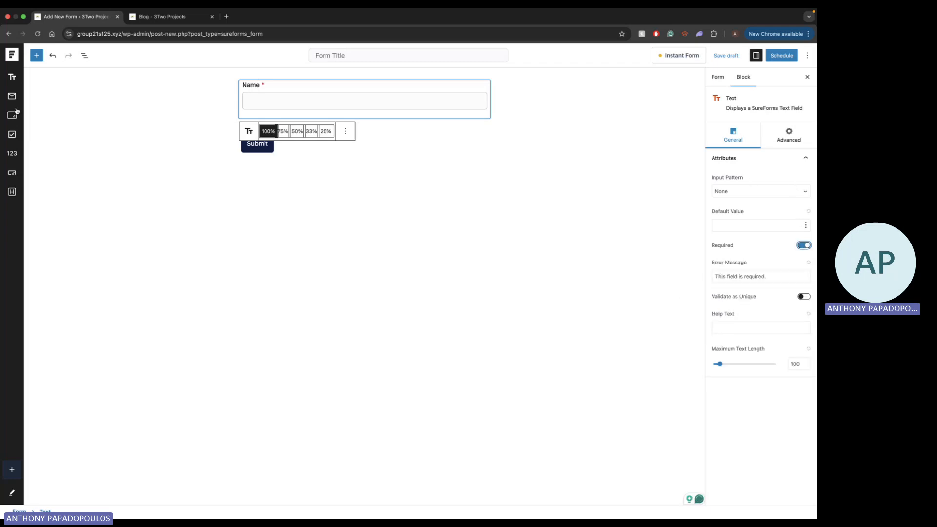
Step: Add a Multiple Choice field below the Name field from the full block library
{"action": "left_click", "coordinate": [95, 138]}
{"action": "left_click", "coordinate": [312, 151]}
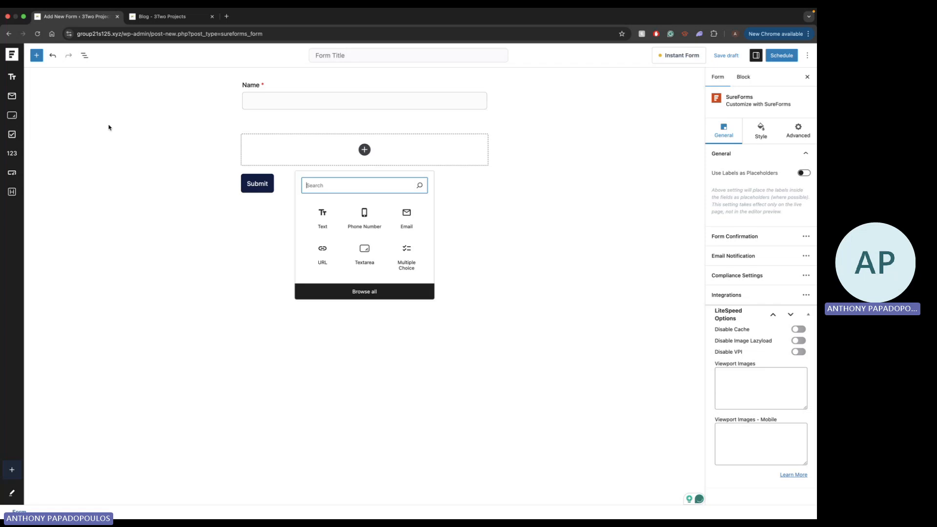
{"action": "left_click", "coordinate": [322, 291]}
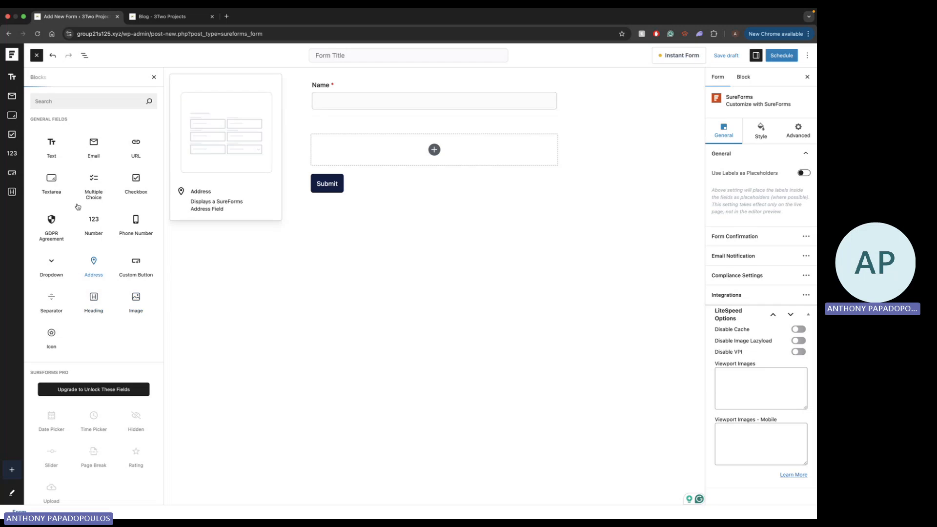
{"action": "left_click", "coordinate": [90, 181]}
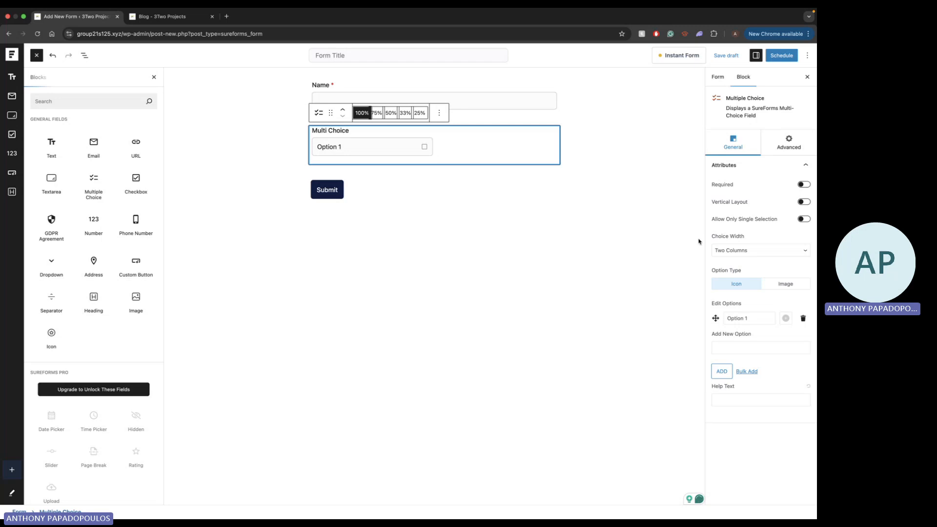
Step: Try the three-, two- and four-column choice widths on the Multiple Choice field and set it to Full Width
{"action": "left_click", "coordinate": [770, 250]}
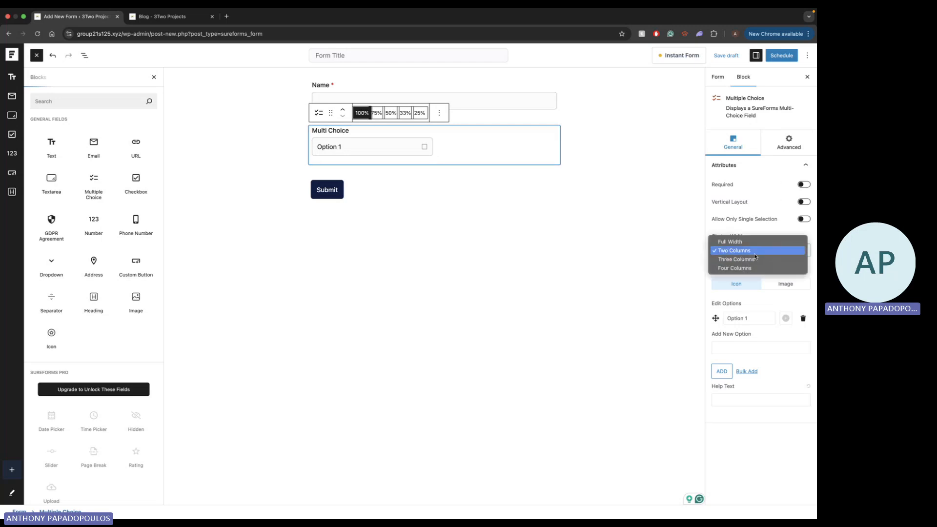
{"action": "left_click", "coordinate": [754, 262]}
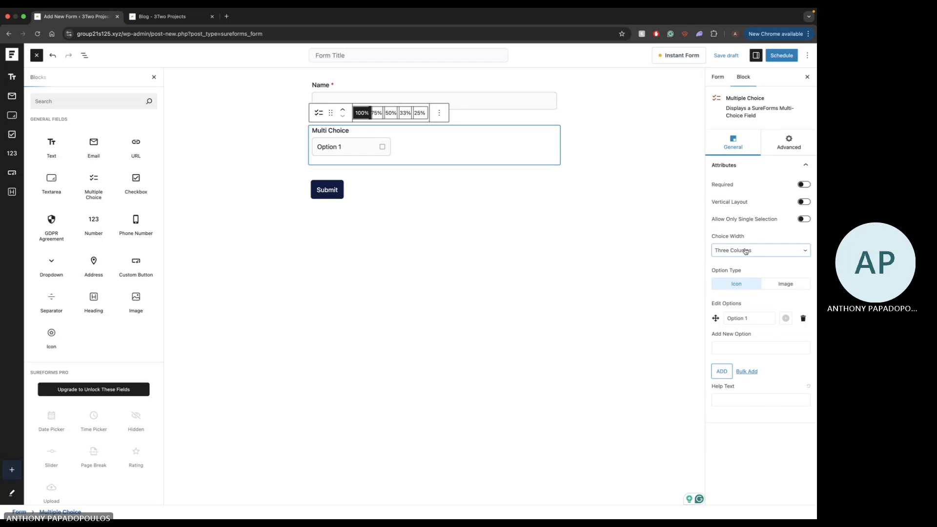
{"action": "left_click", "coordinate": [743, 249]}
{"action": "left_click", "coordinate": [743, 242]}
{"action": "left_click", "coordinate": [746, 249]}
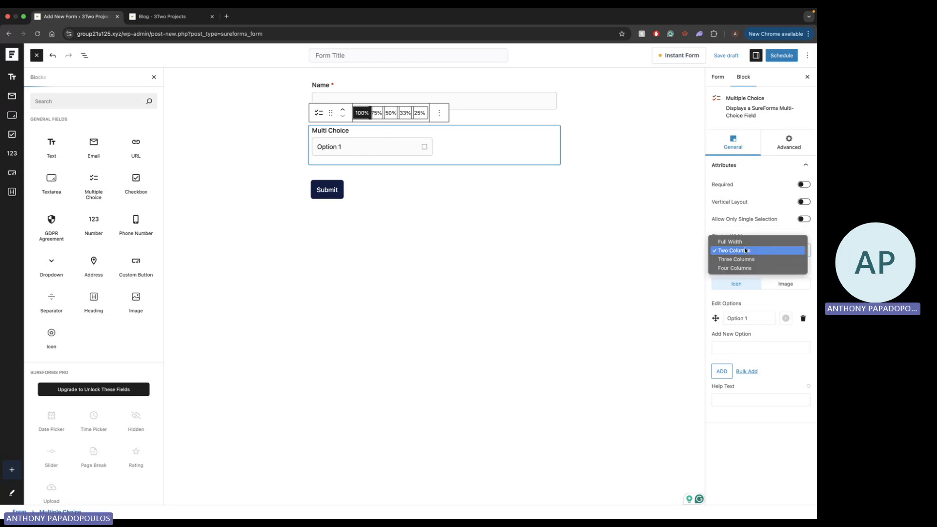
{"action": "left_click", "coordinate": [744, 241]}
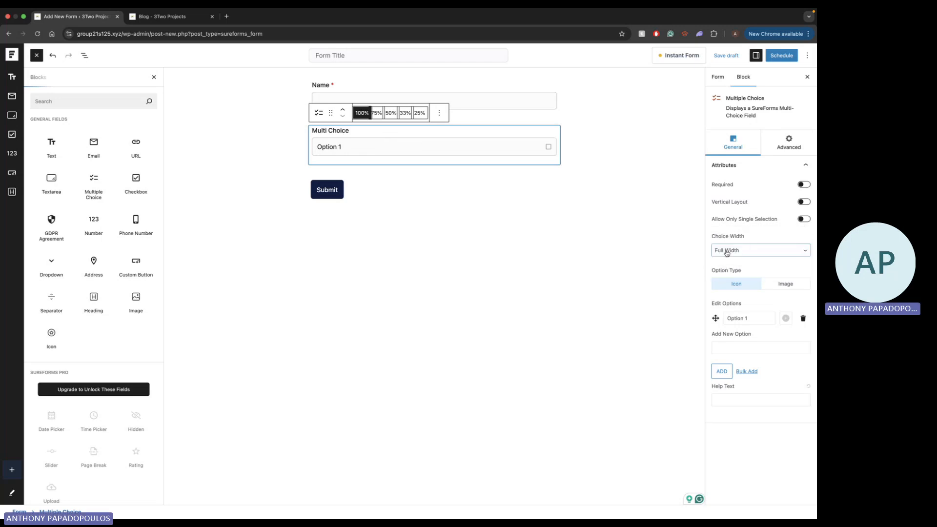
{"action": "left_click", "coordinate": [751, 252]}
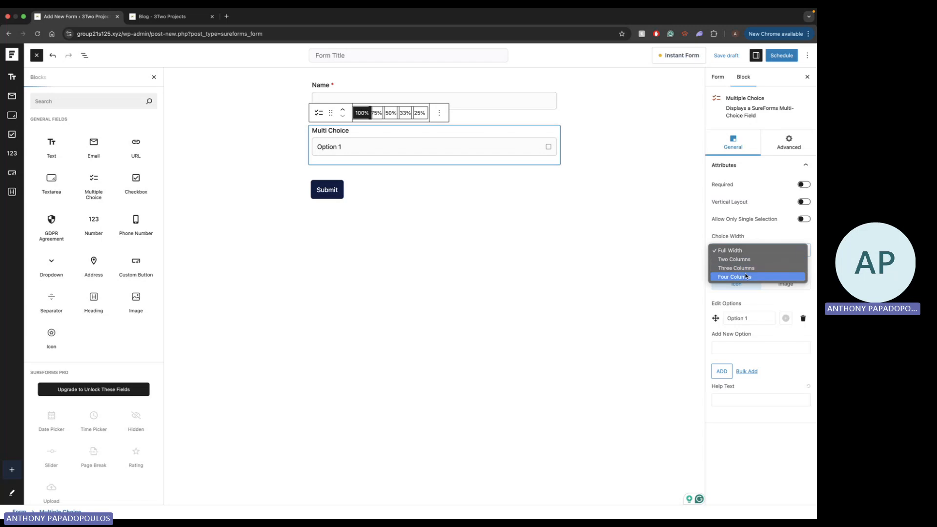
{"action": "left_click", "coordinate": [746, 277]}
{"action": "left_click", "coordinate": [745, 249]}
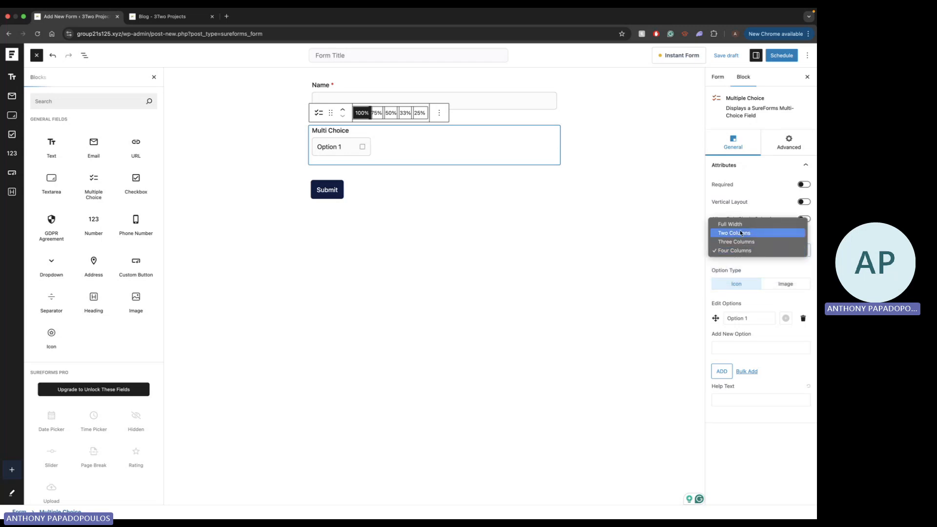
{"action": "left_click", "coordinate": [739, 225]}
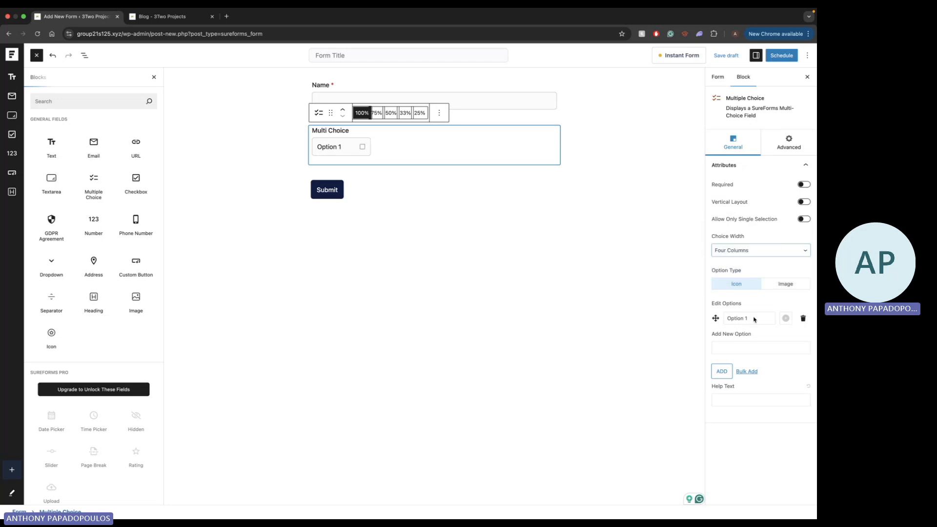
Step: Add a second choice named "option 2" to the Multiple Choice field
{"action": "left_click", "coordinate": [756, 347]}
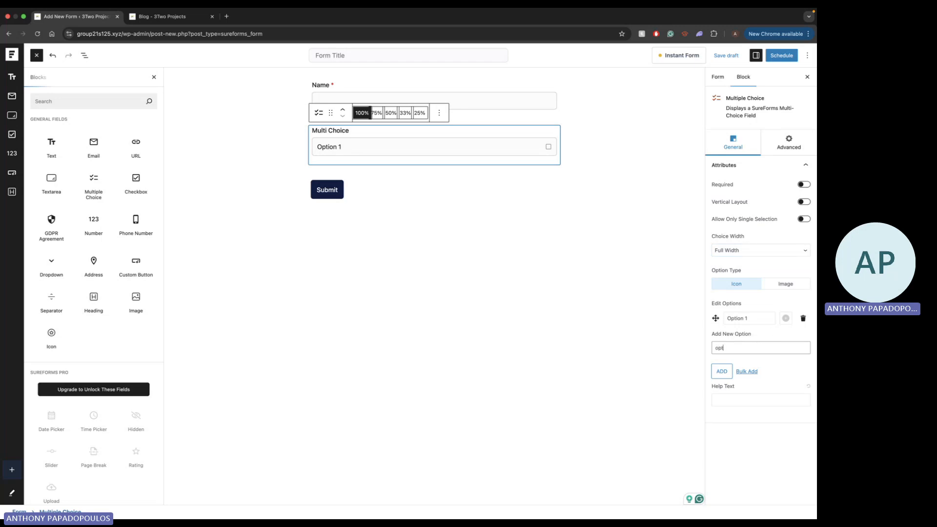
{"action": "type", "text": "option 2"}
{"action": "left_click", "coordinate": [722, 372]}
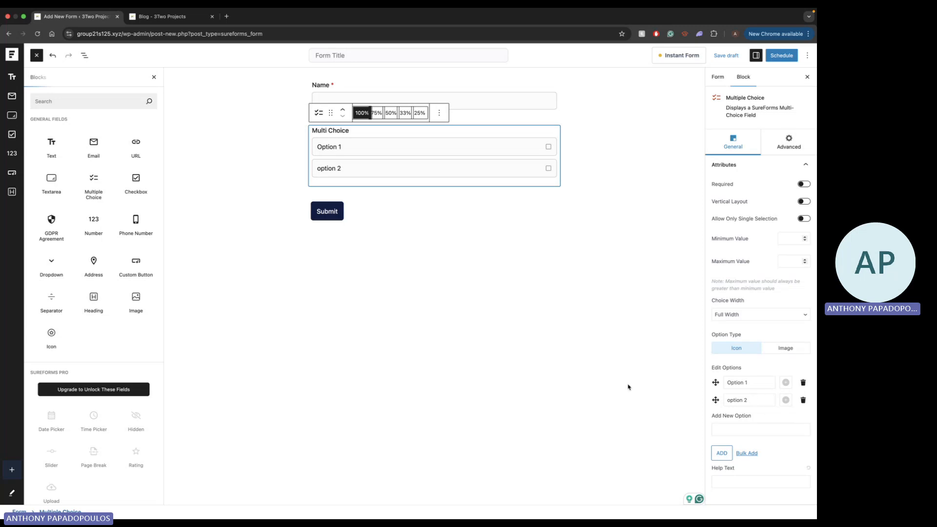
Step: Try single selection on the Multiple Choice field, switch it back off, and set the minimum value to 1 and the maximum to 2
{"action": "left_click", "coordinate": [804, 219]}
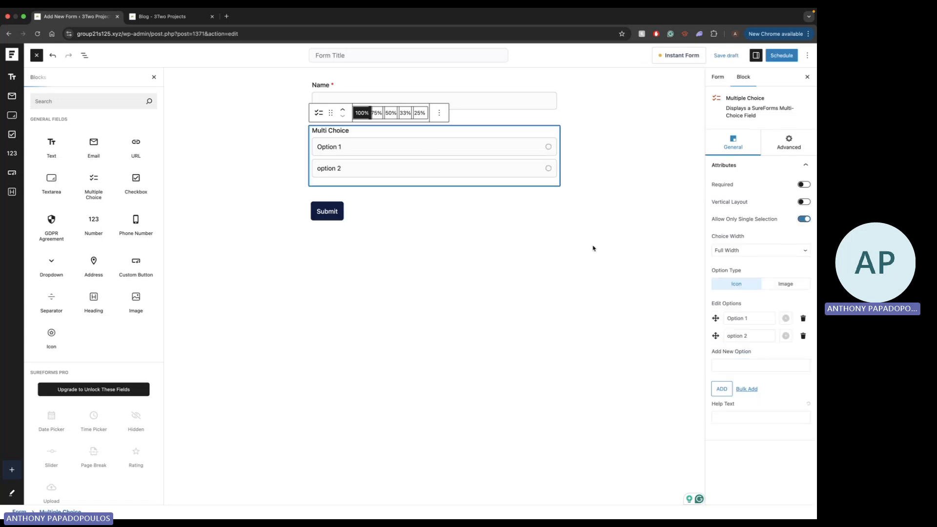
{"action": "left_click", "coordinate": [804, 219]}
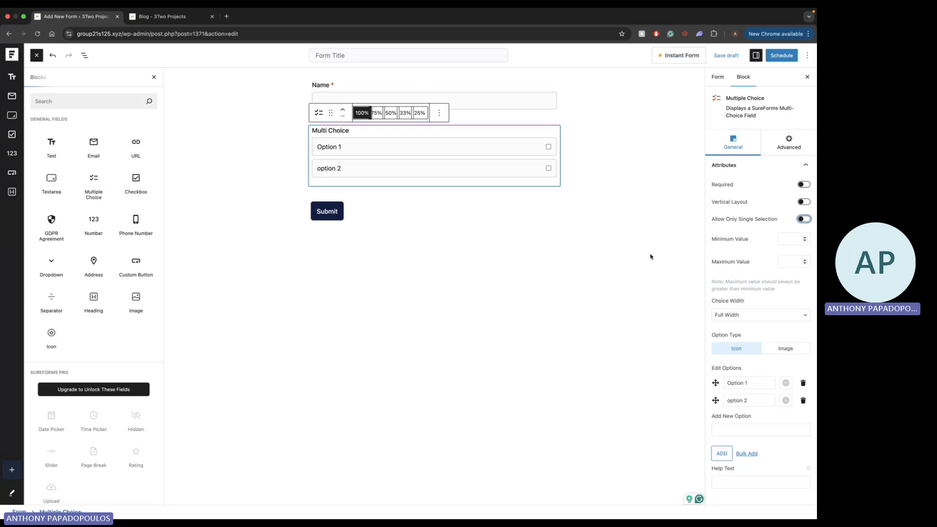
{"action": "left_click", "coordinate": [791, 238]}
{"action": "left_click", "coordinate": [790, 262]}
{"action": "left_click", "coordinate": [37, 56]}
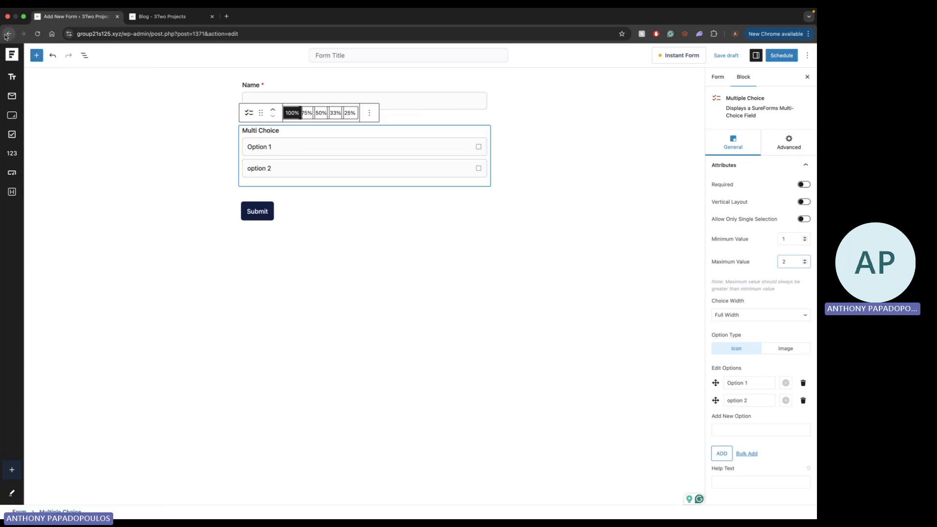
Step: Leave the form editor, open the Contact page for editing and select the SureForms shortcode under its Contact Us heading
{"action": "left_click", "coordinate": [38, 34]}
{"action": "left_click", "coordinate": [437, 190]}
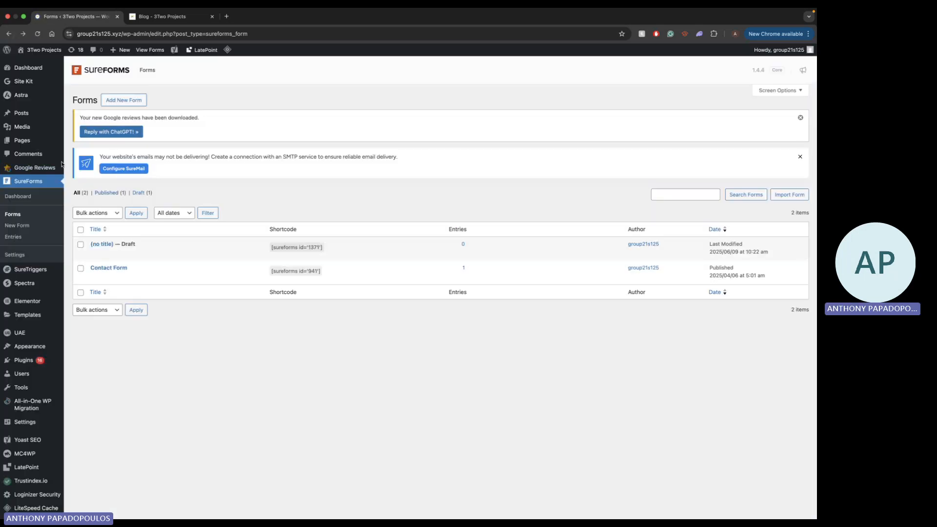
{"action": "left_click", "coordinate": [81, 142]}
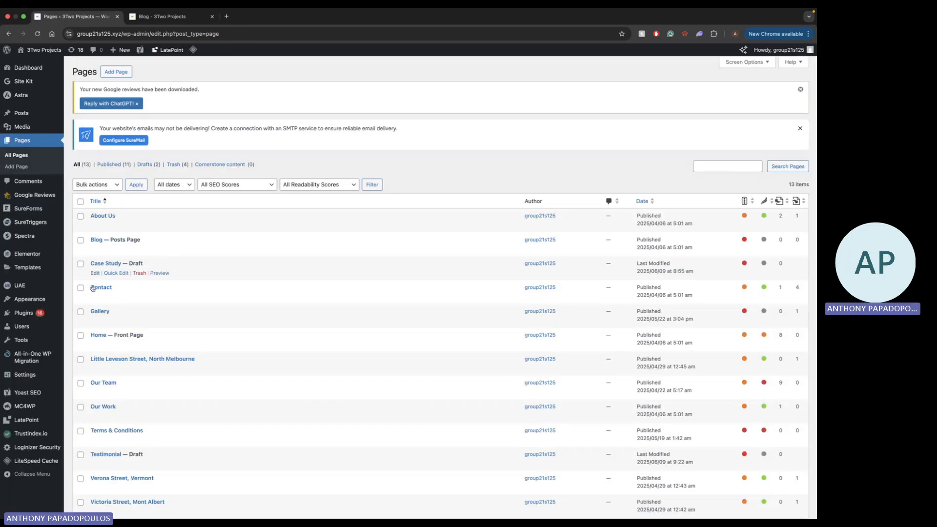
{"action": "left_click", "coordinate": [93, 298]}
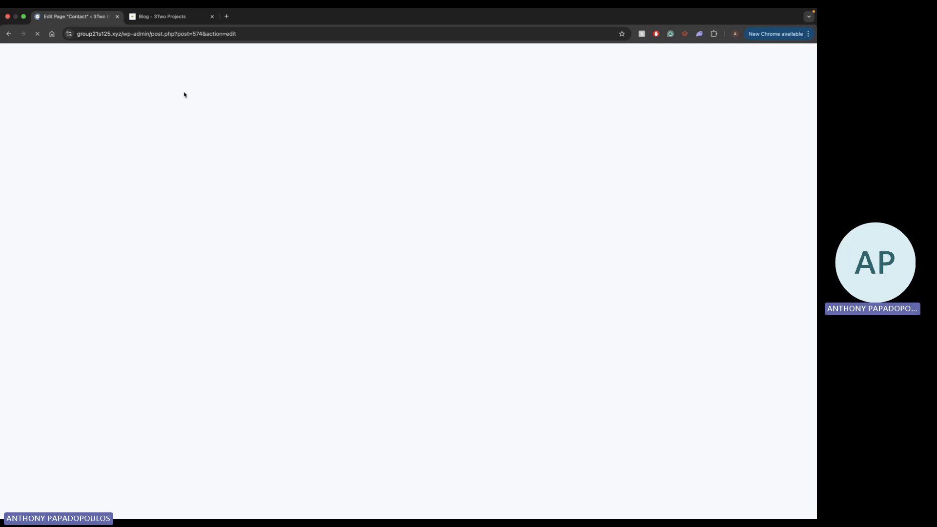
{"action": "scroll", "coordinate": [439, 266], "scroll_direction": "down", "scroll_amount": 3}
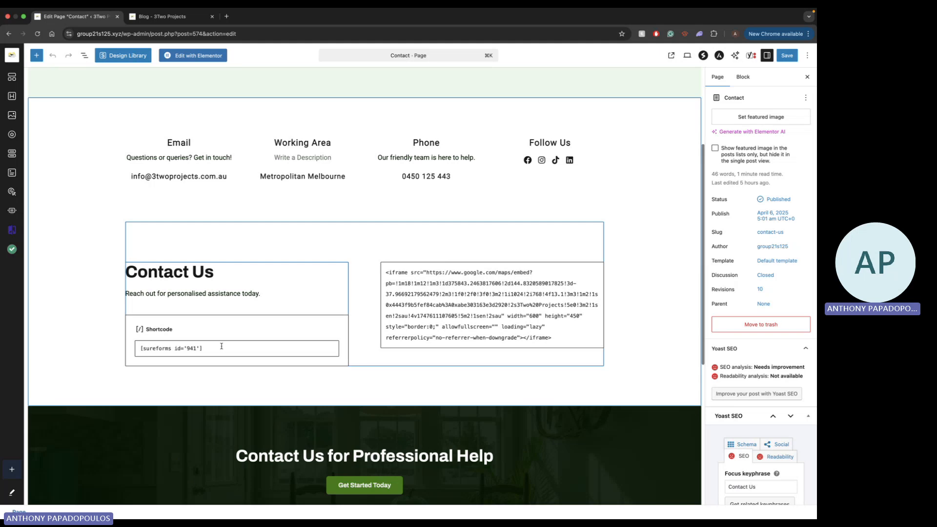
{"action": "left_click", "coordinate": [195, 348]}
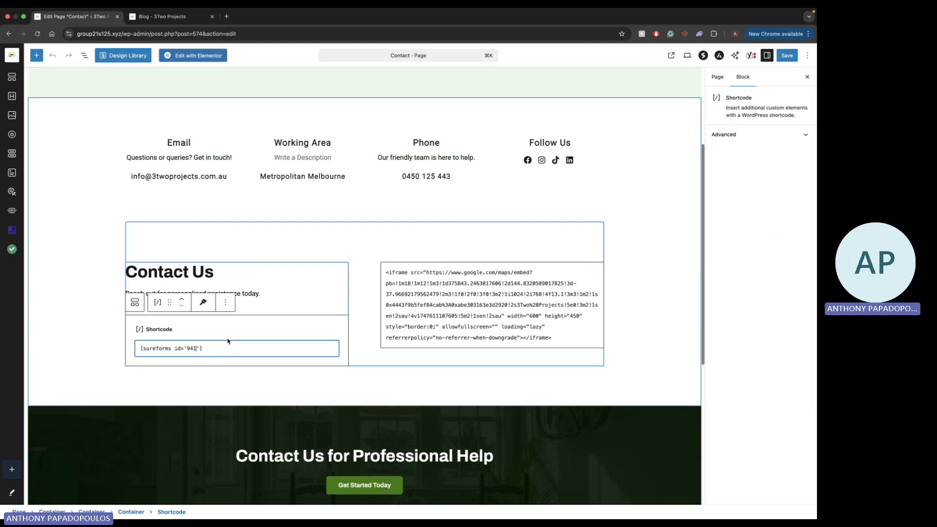
{"action": "left_click", "coordinate": [8, 476]}
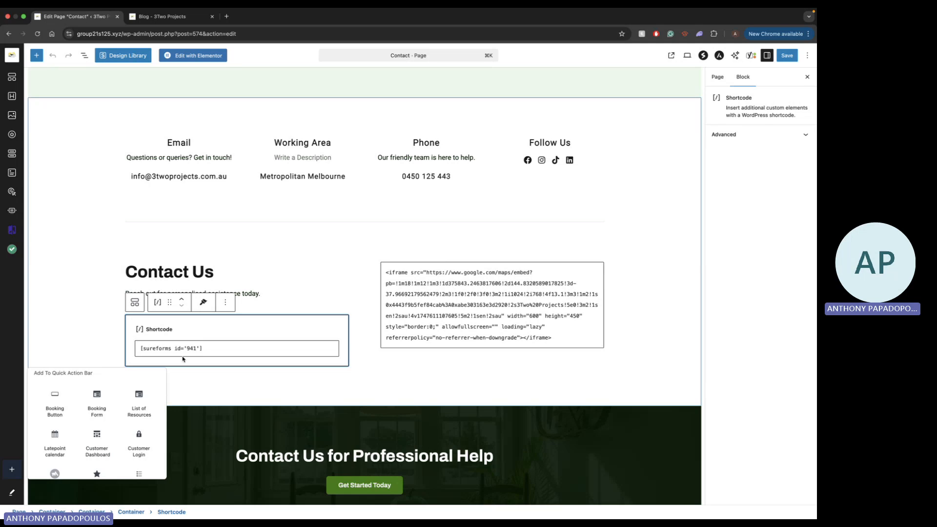
{"action": "left_click", "coordinate": [188, 380]}
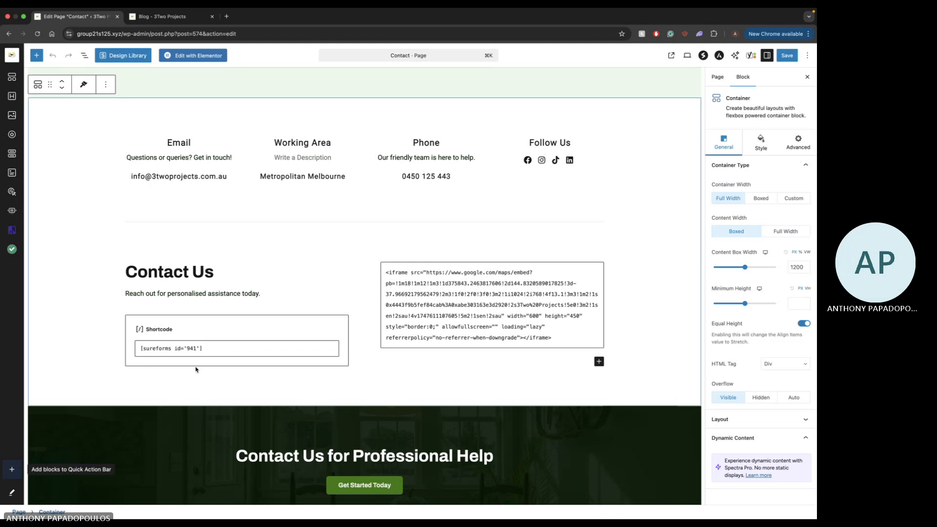
{"action": "left_click", "coordinate": [12, 470]}
{"action": "scroll", "coordinate": [120, 448], "scroll_direction": "down", "scroll_amount": 5}
{"action": "scroll", "coordinate": [117, 444], "scroll_direction": "up", "scroll_amount": 5}
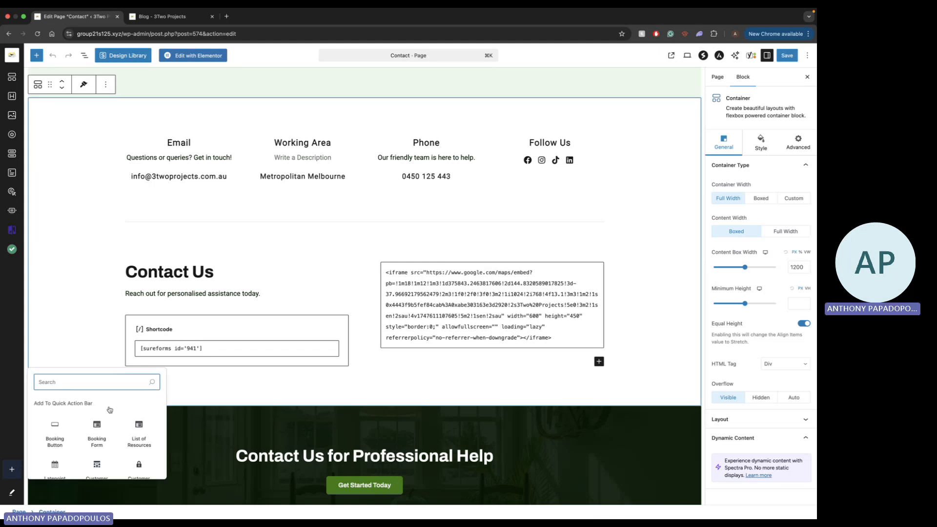
{"action": "type", "text": "sureg"}
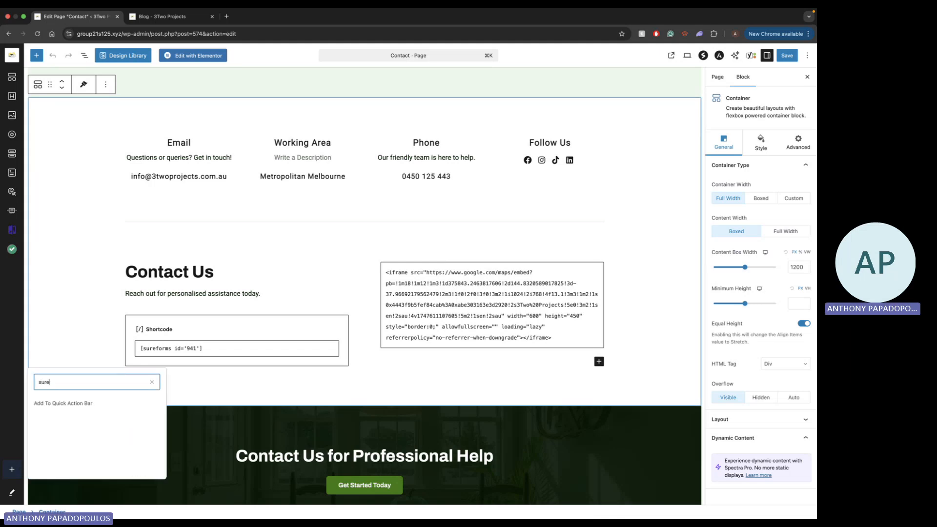
{"action": "key", "text": "BackSpace"}
{"action": "key", "text": "BackSpace"}
{"action": "key", "text": "BackSpace"}
{"action": "key", "text": "BackSpace"}
{"action": "key", "text": "BackSpace"}
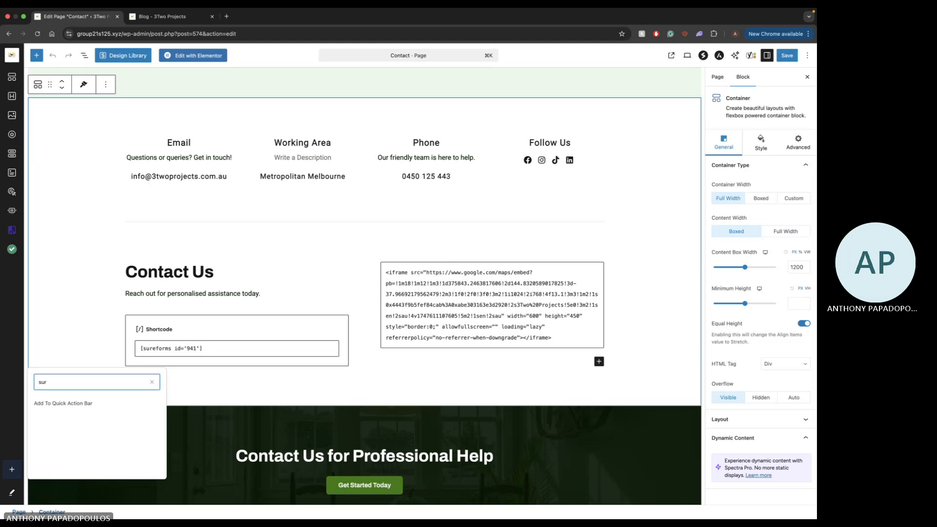
{"action": "left_click", "coordinate": [127, 351]}
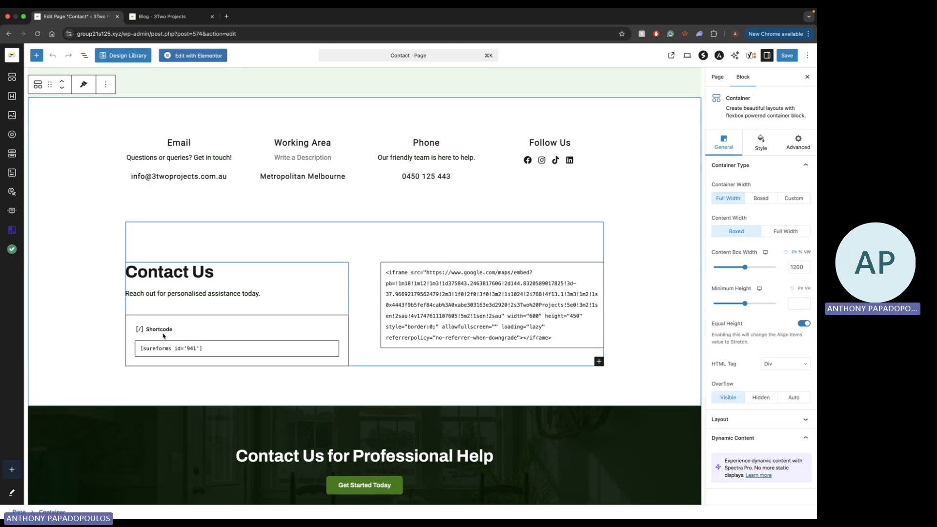
Step: Find the Shortcode block with "short", add it to the Quick Action Bar, and place the cursor in the Contact page's existing shortcode
{"action": "left_click", "coordinate": [127, 351]}
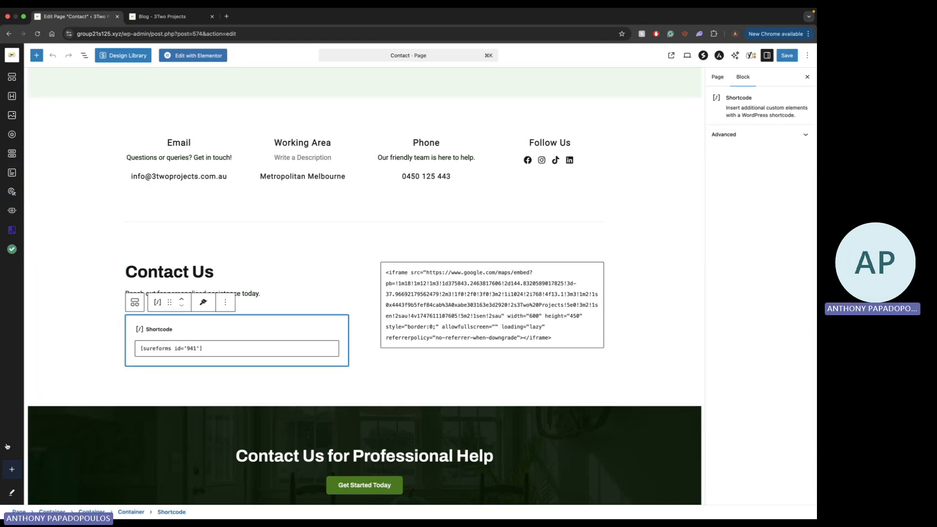
{"action": "left_click", "coordinate": [10, 469]}
{"action": "type", "text": "short"}
{"action": "left_click", "coordinate": [59, 420]}
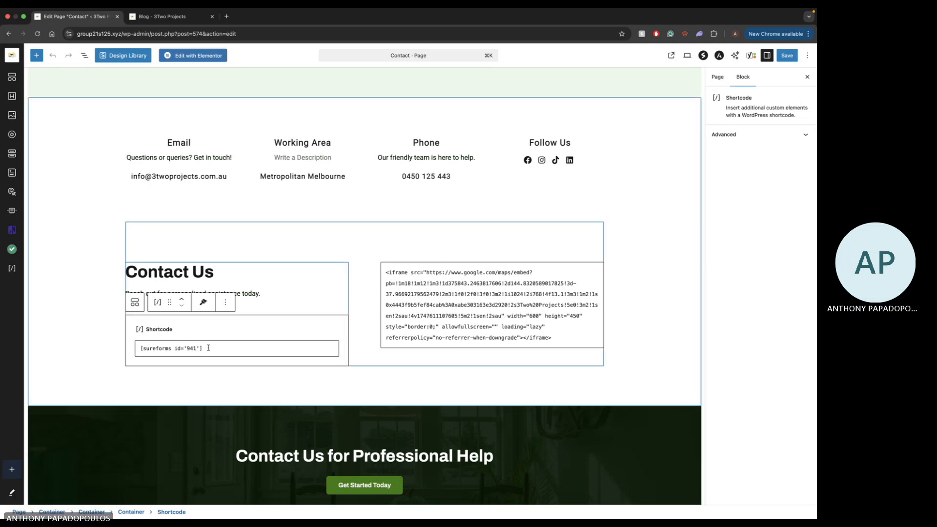
{"action": "scroll", "coordinate": [208, 348], "scroll_direction": "down", "scroll_amount": 5}
{"action": "scroll", "coordinate": [209, 349], "scroll_direction": "up", "scroll_amount": 3}
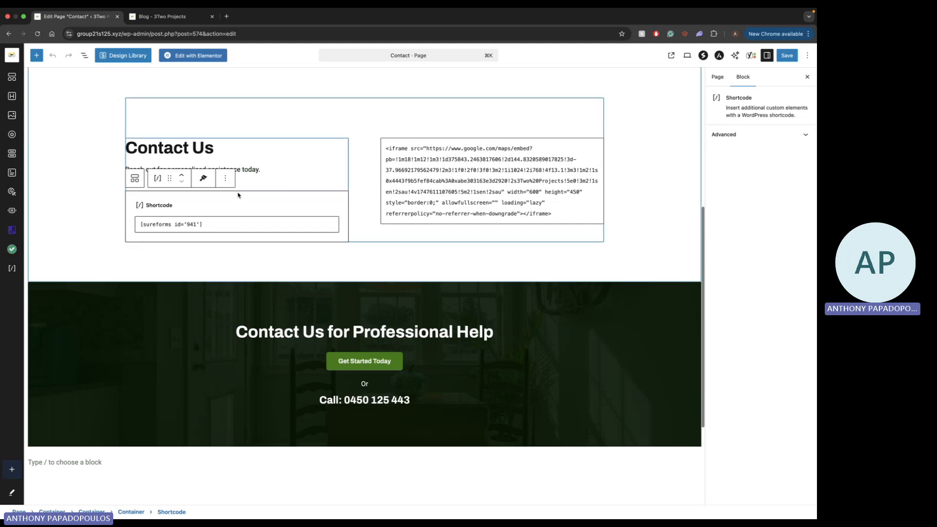
{"action": "scroll", "coordinate": [240, 229], "scroll_direction": "up", "scroll_amount": 2}
{"action": "left_click", "coordinate": [144, 261]}
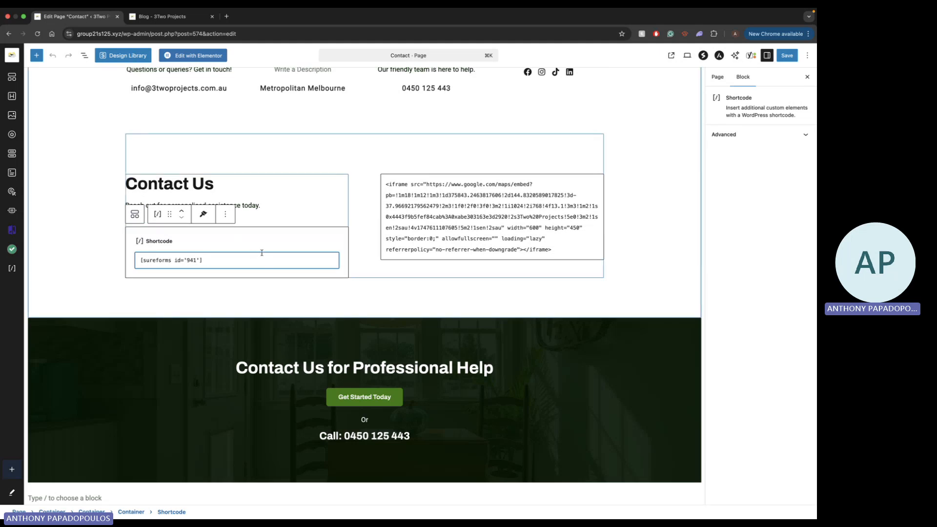
{"action": "scroll", "coordinate": [219, 264], "scroll_direction": "up", "scroll_amount": 2}
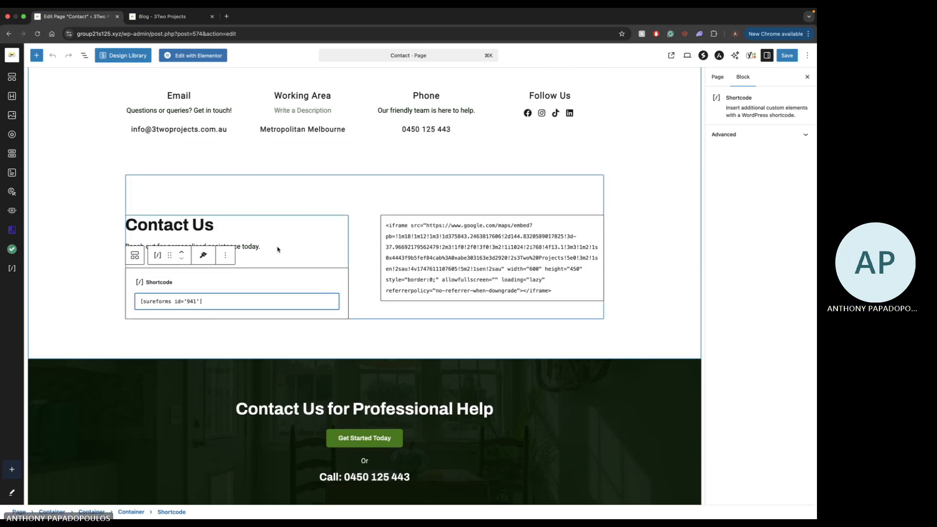
Step: Open Entry #1 in the SureForms entries and examine its submitted form data, email notification log and notification recipient
{"action": "left_click", "coordinate": [9, 35]}
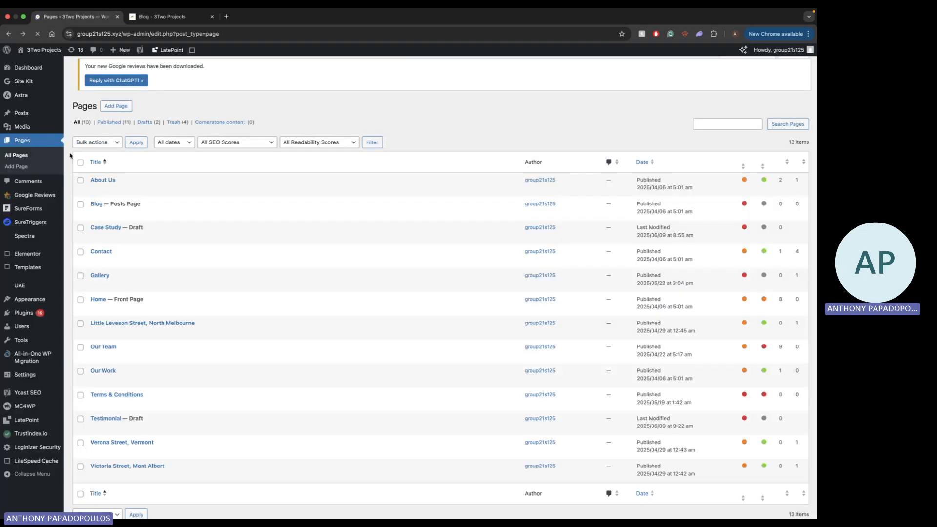
{"action": "mouse_move", "coordinate": [31, 212]}
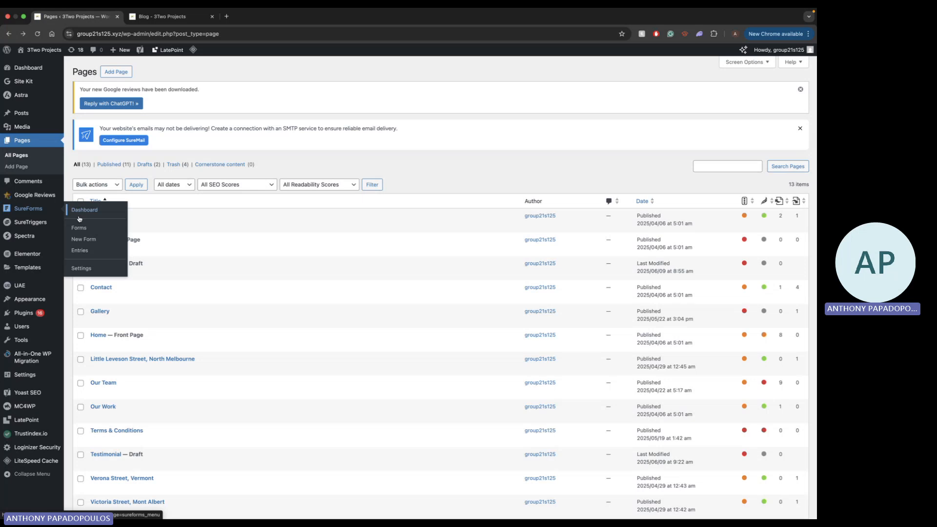
{"action": "left_click", "coordinate": [84, 251]}
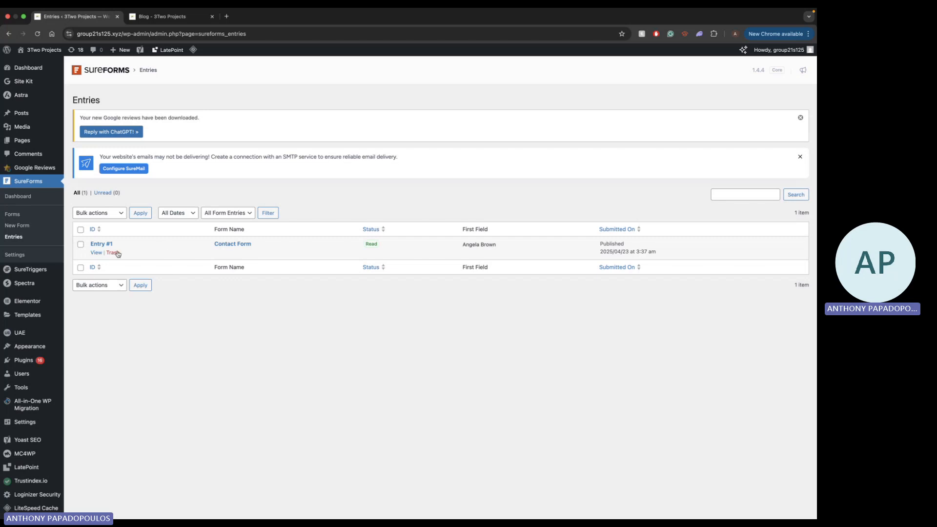
{"action": "left_click", "coordinate": [100, 253]}
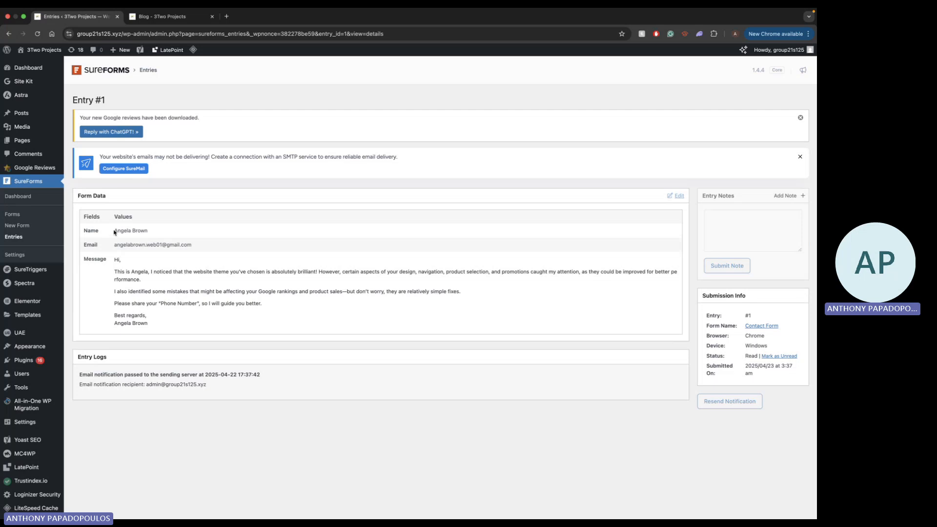
{"action": "scroll", "coordinate": [175, 349], "scroll_direction": "down", "scroll_amount": 1}
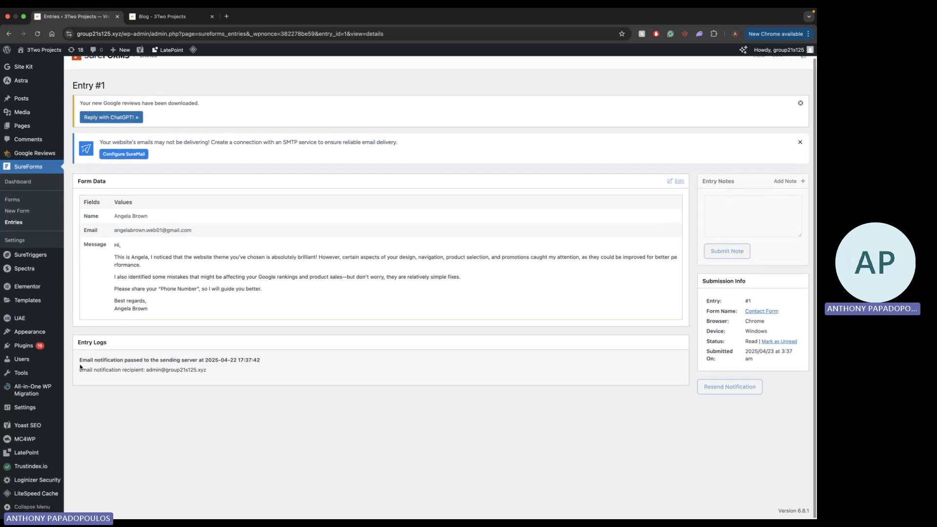
{"action": "left_click_drag", "start_coordinate": [79, 362], "coordinate": [202, 360]}
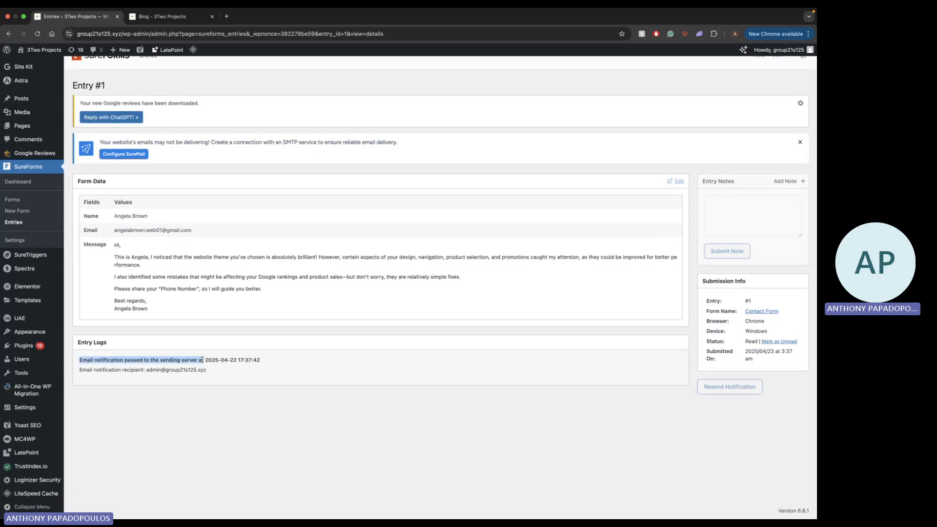
{"action": "left_click", "coordinate": [203, 372]}
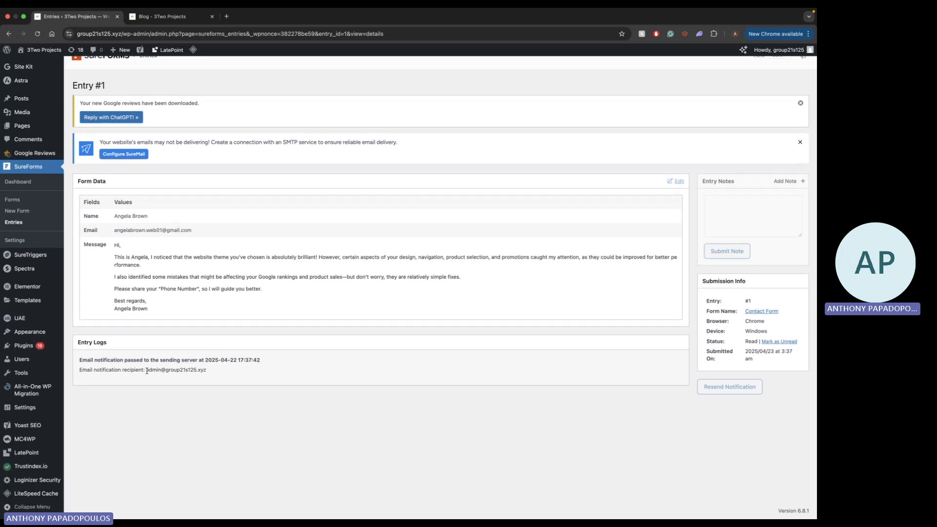
{"action": "scroll", "coordinate": [156, 220], "scroll_direction": "up", "scroll_amount": 2}
{"action": "scroll", "coordinate": [133, 303], "scroll_direction": "down", "scroll_amount": 2}
{"action": "left_click_drag", "start_coordinate": [146, 370], "coordinate": [214, 373]}
{"action": "left_click", "coordinate": [214, 373]}
Step: Open the SureForms general settings and examine the email summaries' recipient address and the report schedule options
{"action": "left_click", "coordinate": [25, 241]}
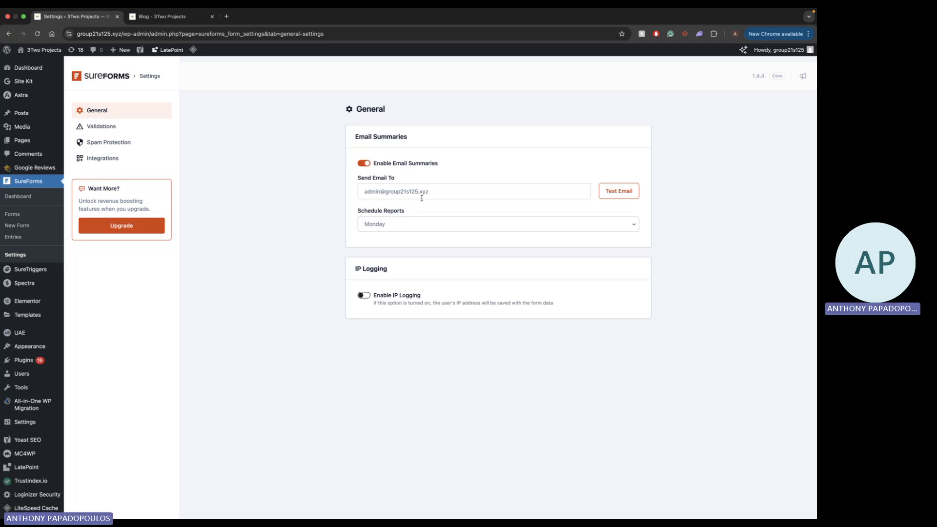
{"action": "left_click_drag", "start_coordinate": [362, 191], "coordinate": [449, 191]}
{"action": "left_click", "coordinate": [449, 192]}
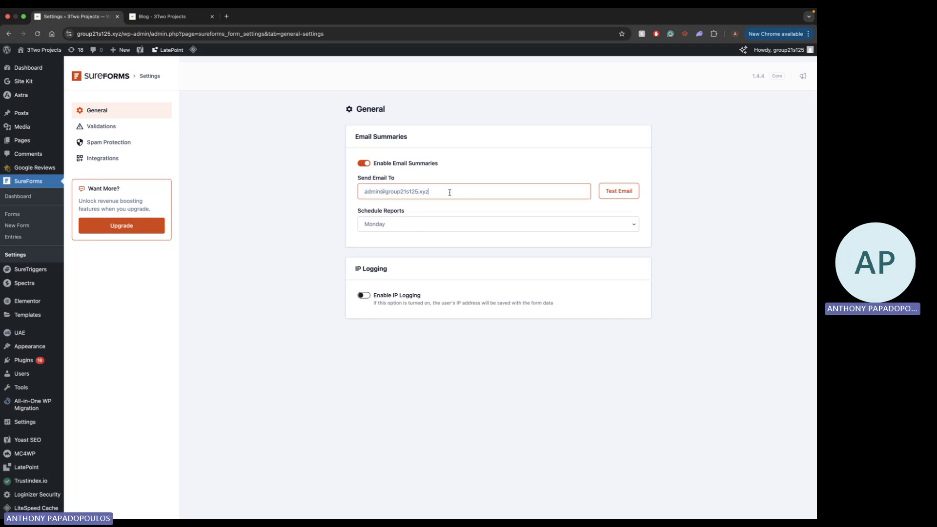
{"action": "left_click", "coordinate": [386, 226]}
{"action": "left_click", "coordinate": [397, 208]}
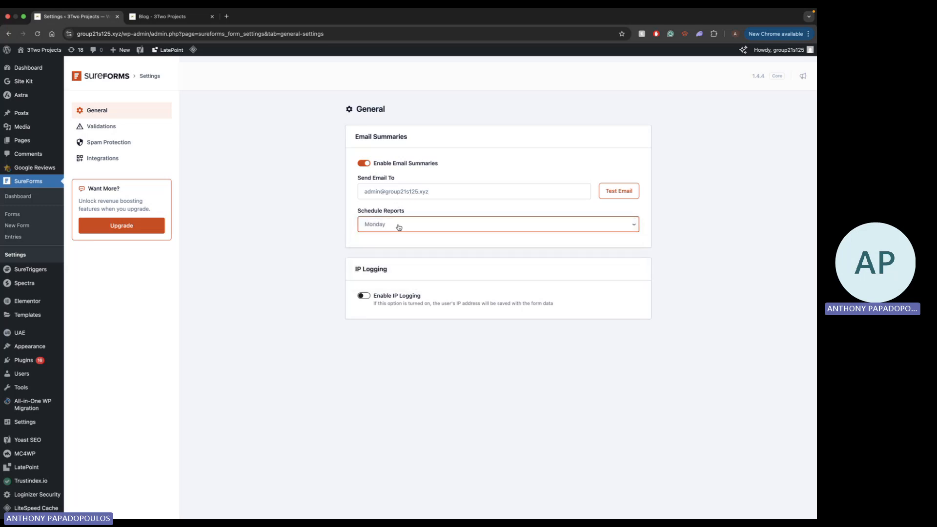
{"action": "left_click", "coordinate": [398, 225]}
{"action": "left_click", "coordinate": [399, 227]}
{"action": "left_click", "coordinate": [402, 226]}
{"action": "left_click", "coordinate": [408, 203]}
Step: Open the SureForms dashboard and look over its form shortcuts, entries overview and integrations
{"action": "left_click", "coordinate": [32, 196]}
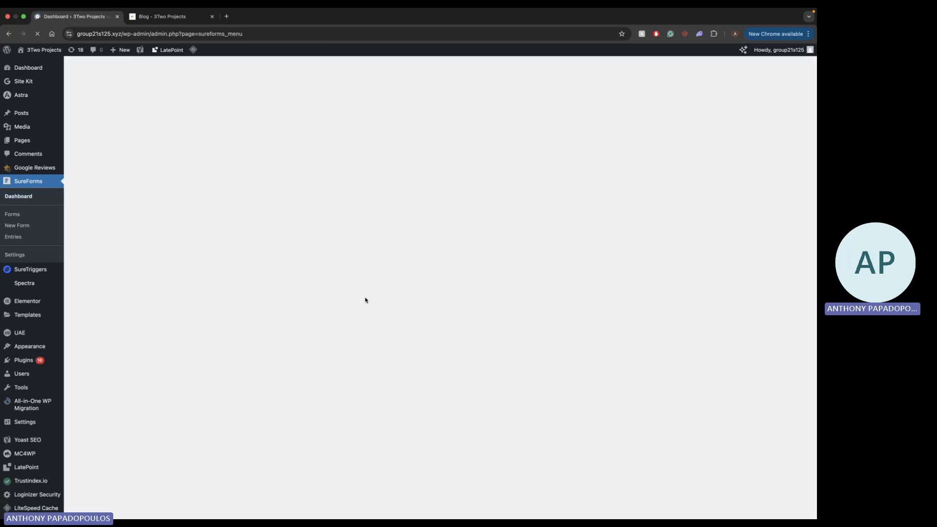
{"action": "scroll", "coordinate": [406, 302], "scroll_direction": "down", "scroll_amount": 1}
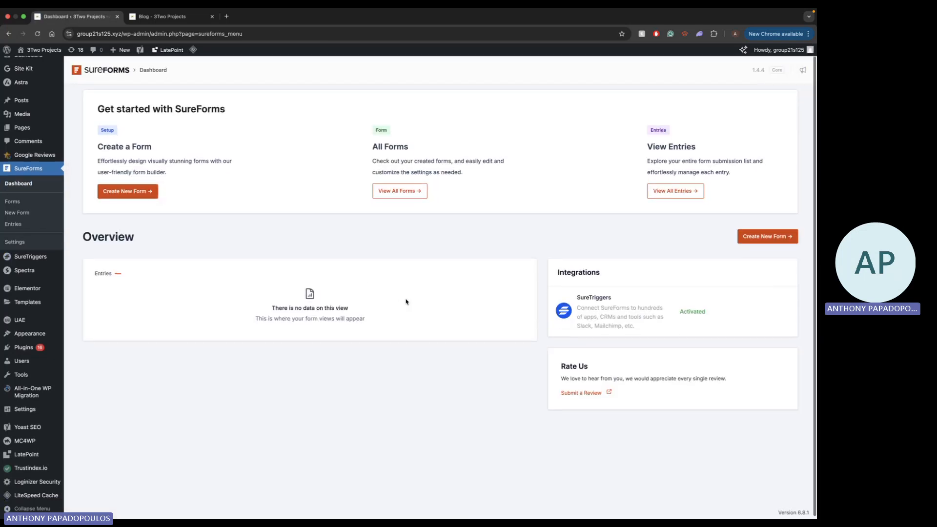